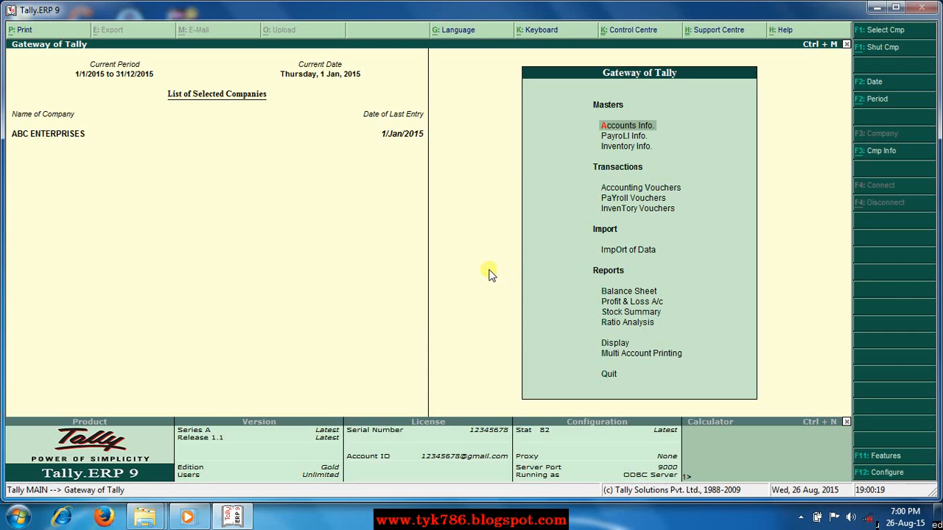
Shut the ABC ENTERPRISES company and review ABC ENTERPRISES and XYZ LTD in the company selection list.
{"action": "left_click", "coordinate": [887, 48]}
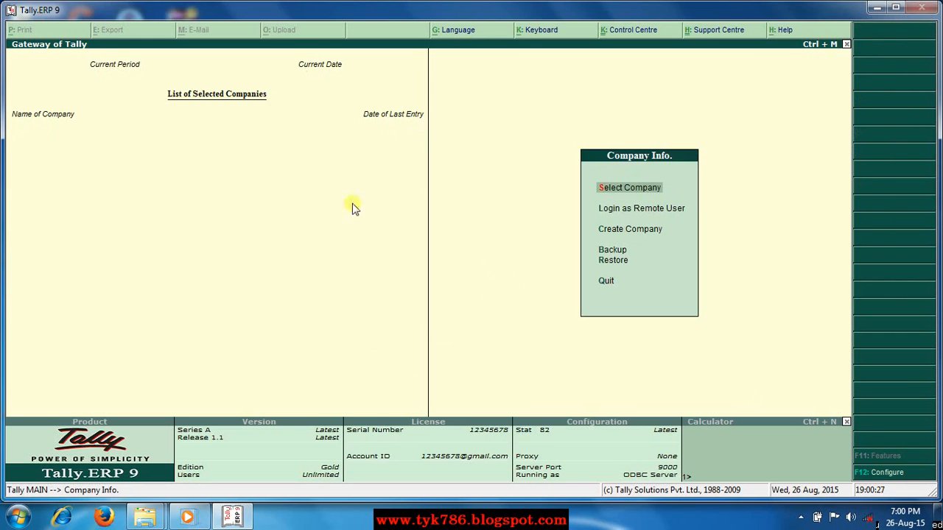
{"action": "left_click", "coordinate": [608, 190]}
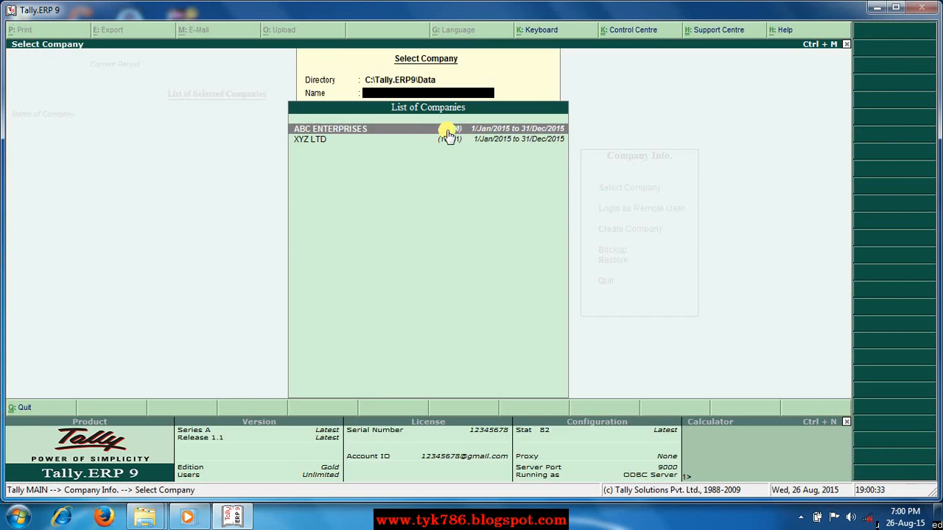
{"action": "left_click", "coordinate": [318, 140]}
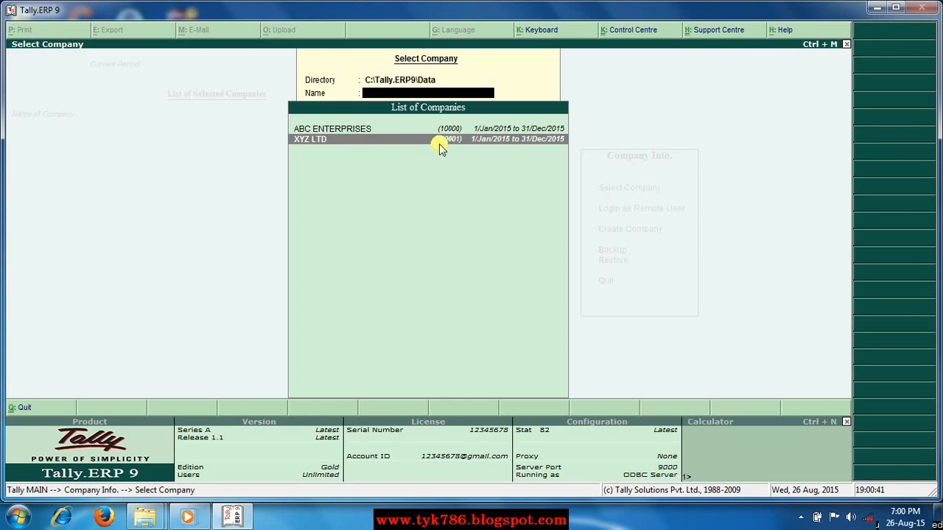
{"action": "left_click", "coordinate": [341, 131]}
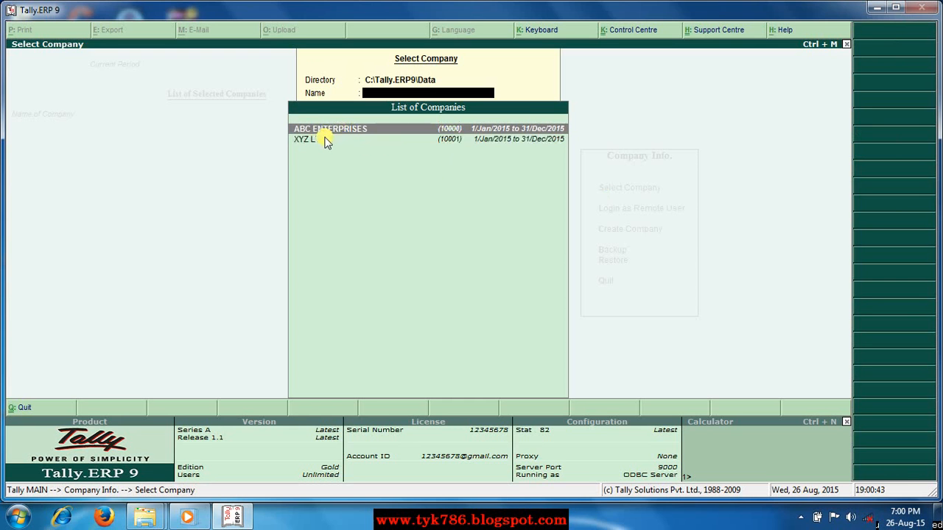
{"action": "left_click", "coordinate": [326, 140]}
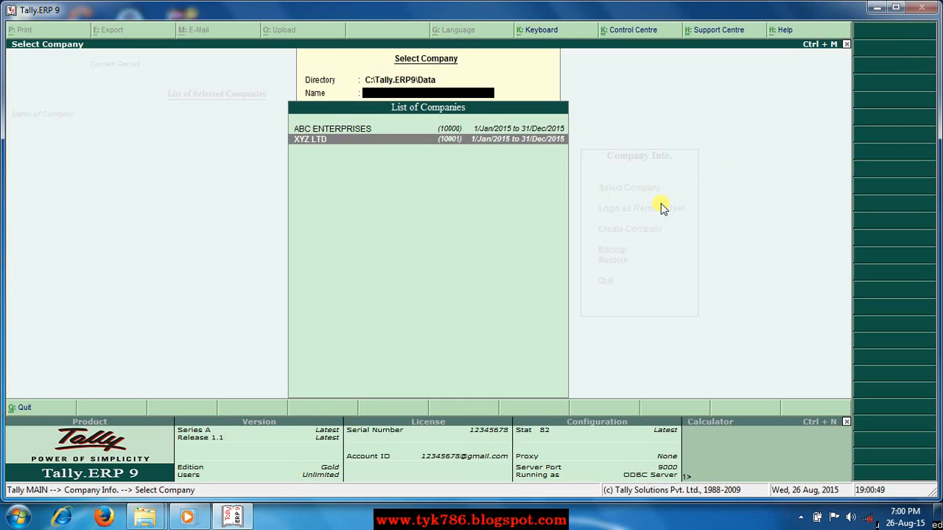
{"action": "key", "text": "Escape"}
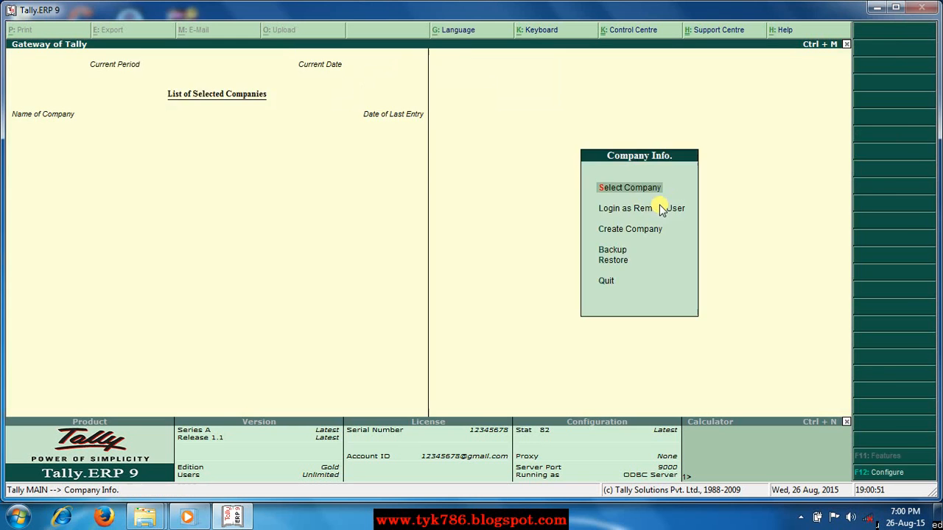
Quit Tally.ERP 9 from the Company Info. screen and confirm the exit.
{"action": "key", "text": "Escape"}
{"action": "key", "text": "Escape"}
{"action": "left_click", "coordinate": [605, 286]}
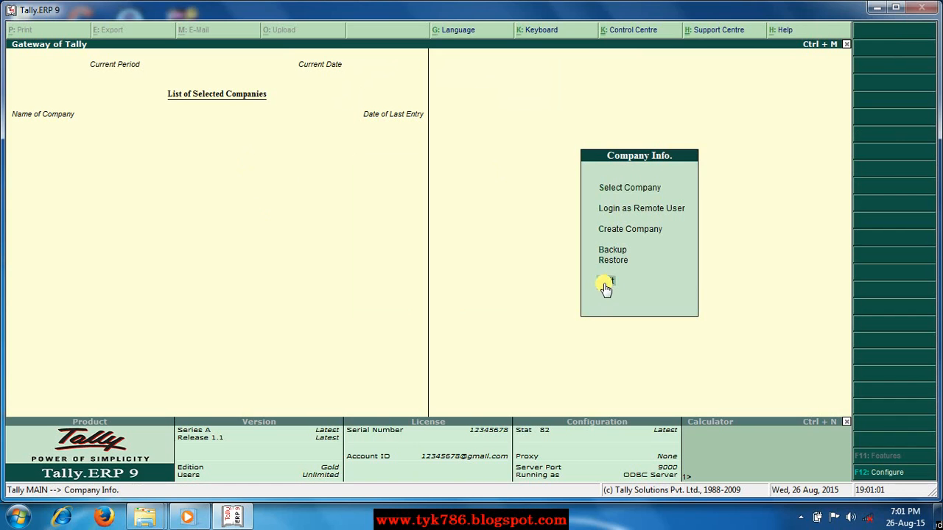
{"action": "left_click", "coordinate": [604, 287]}
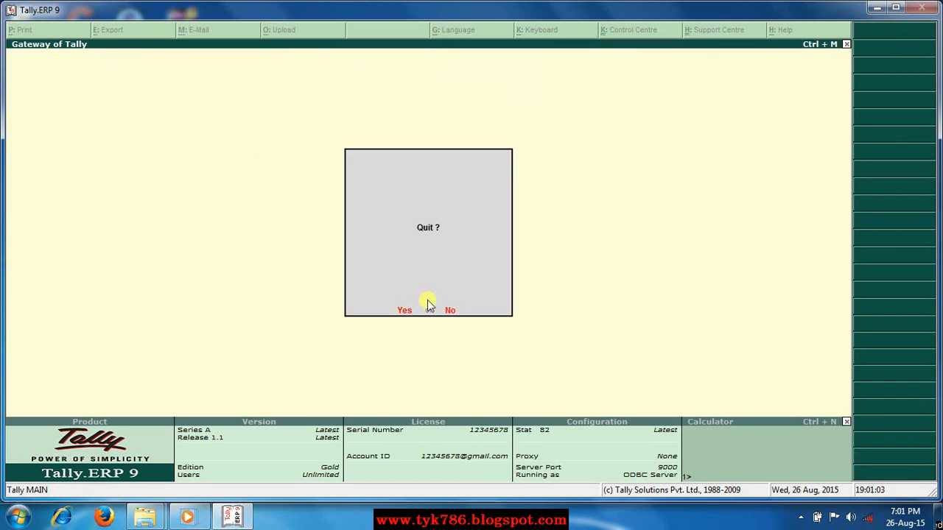
{"action": "left_click", "coordinate": [403, 311]}
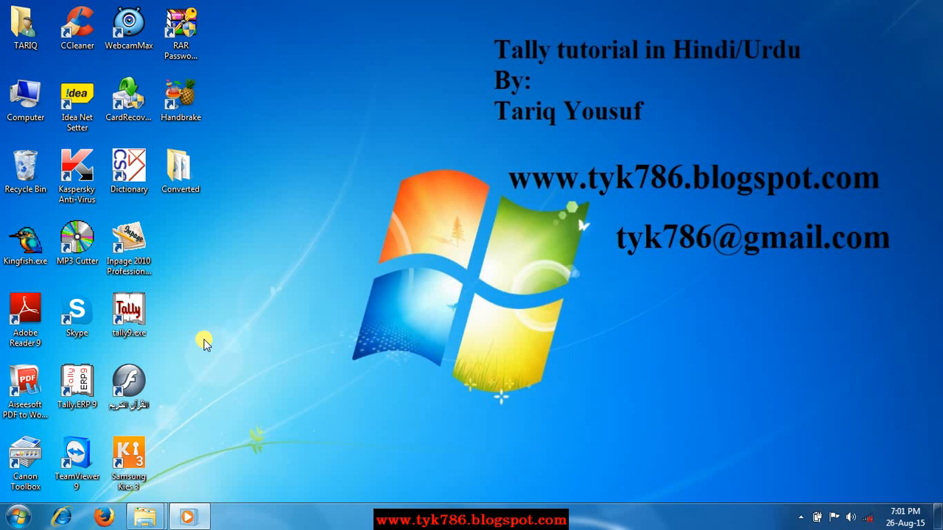
Relaunch Tally.ERP 9 to check which company loads by default, and quit it again.
{"action": "double_click", "coordinate": [70, 383]}
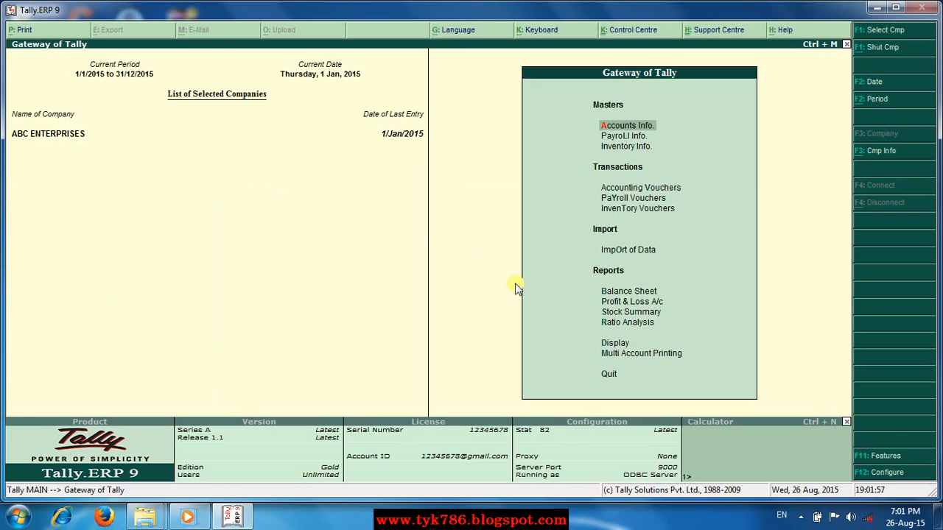
{"action": "left_click", "coordinate": [610, 376]}
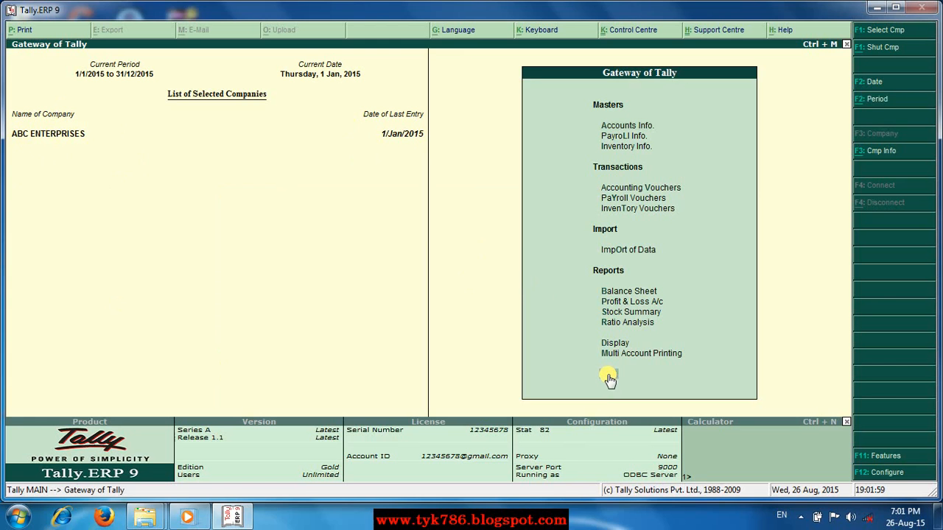
{"action": "left_click", "coordinate": [610, 378]}
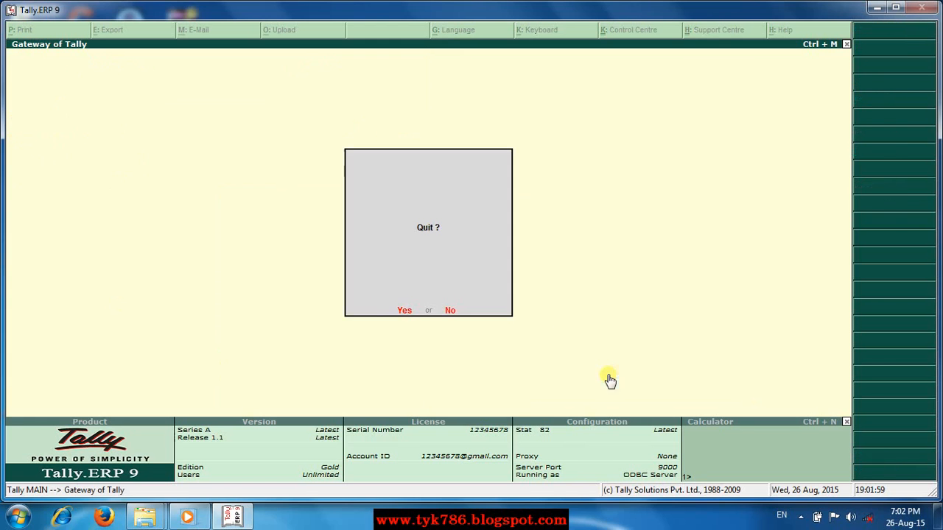
{"action": "left_click", "coordinate": [402, 311]}
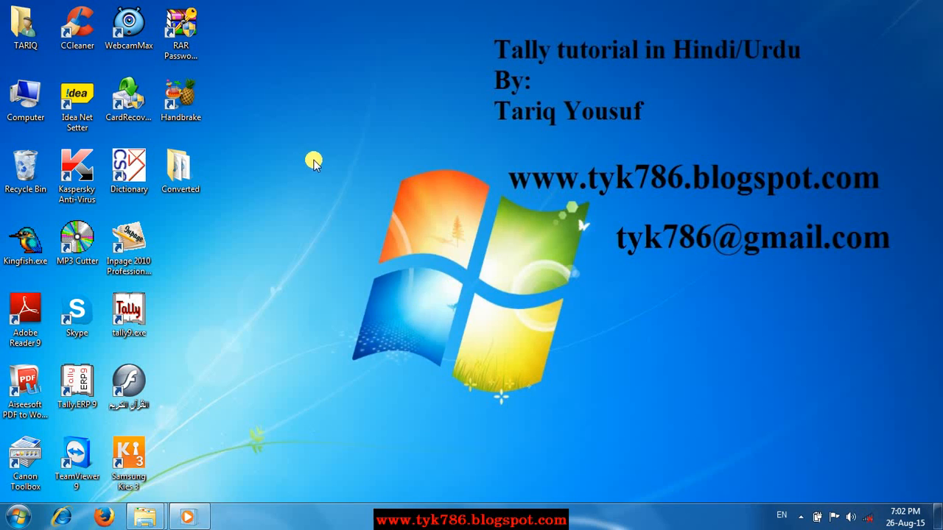
{"action": "right_click", "coordinate": [310, 157]}
{"action": "left_click", "coordinate": [342, 199]}
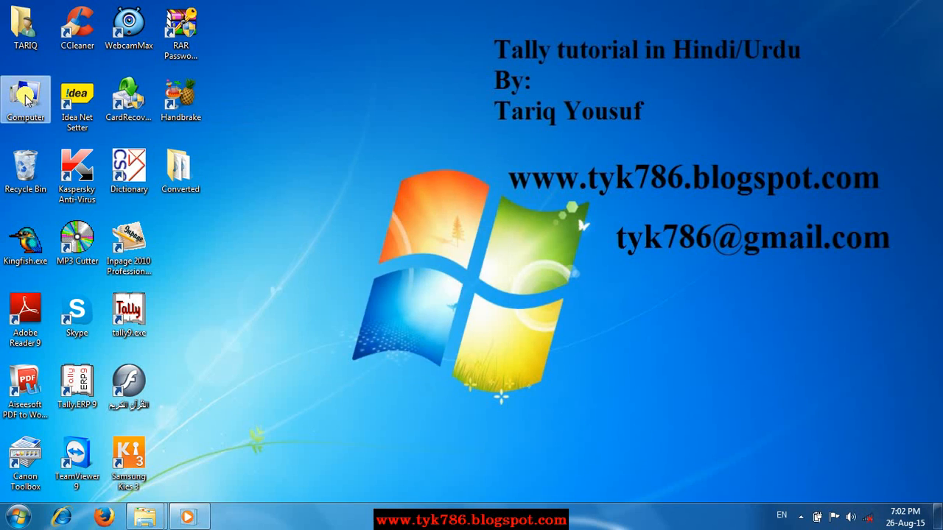
Browse in Windows Explorer to the company data folder C:\Tally.ERP9\Data.
{"action": "double_click", "coordinate": [26, 99]}
{"action": "left_click", "coordinate": [219, 116]}
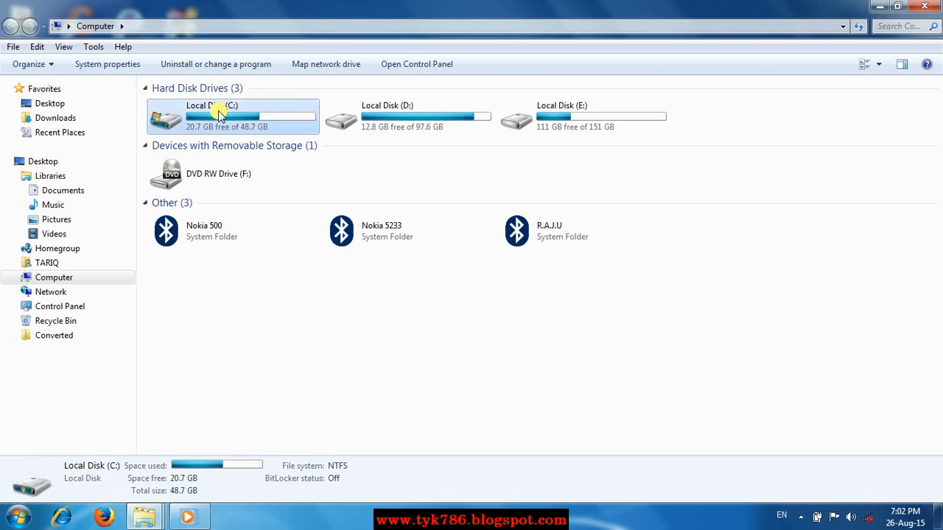
{"action": "double_click", "coordinate": [219, 116]}
{"action": "left_click", "coordinate": [204, 280]}
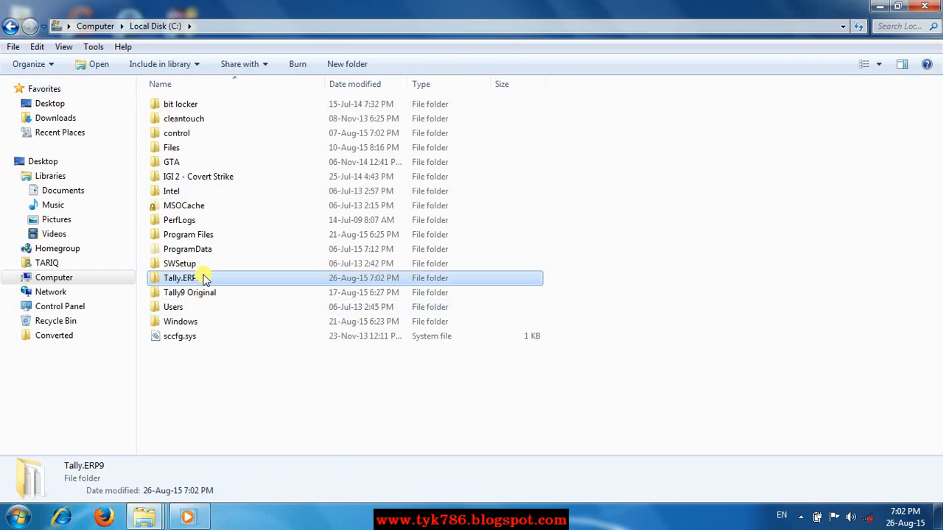
{"action": "double_click", "coordinate": [204, 280]}
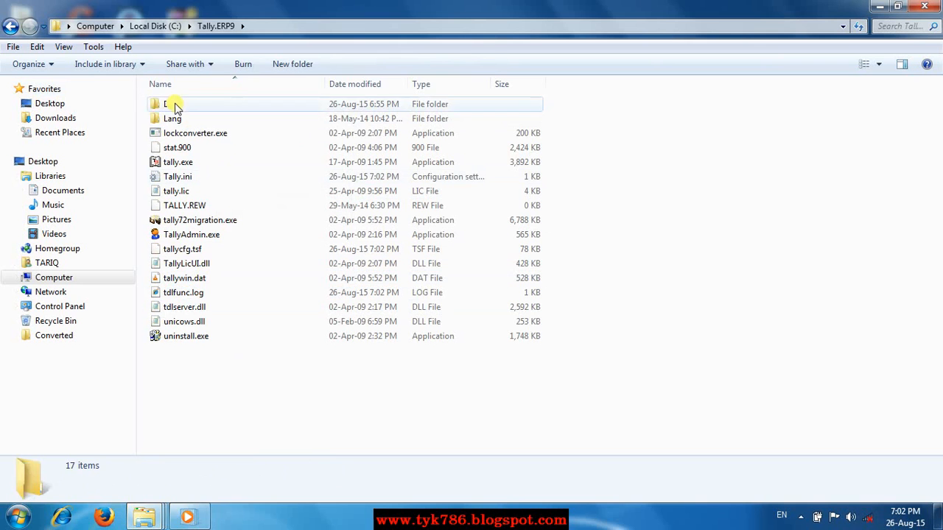
{"action": "left_click", "coordinate": [175, 106]}
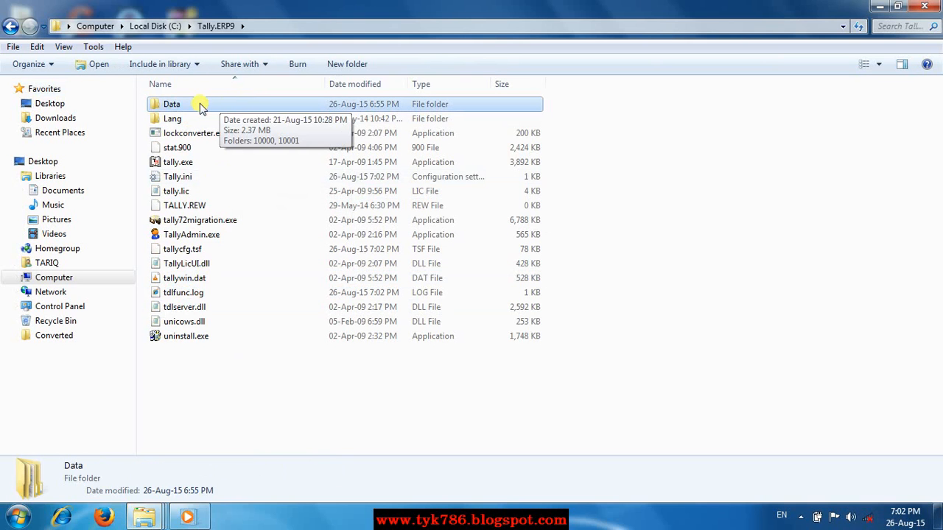
{"action": "double_click", "coordinate": [198, 105]}
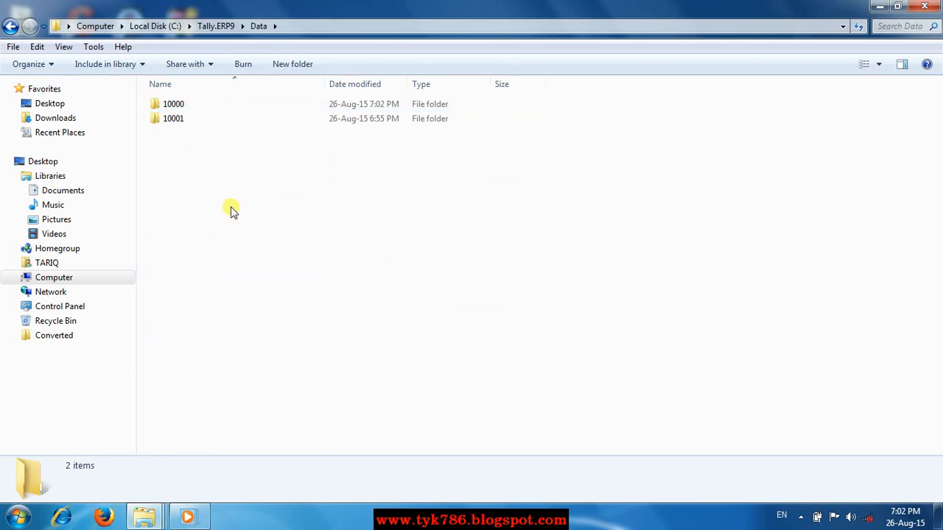
Examine the company data folders 10000 and 10001 to identify each company's folder number.
{"action": "left_click", "coordinate": [174, 104]}
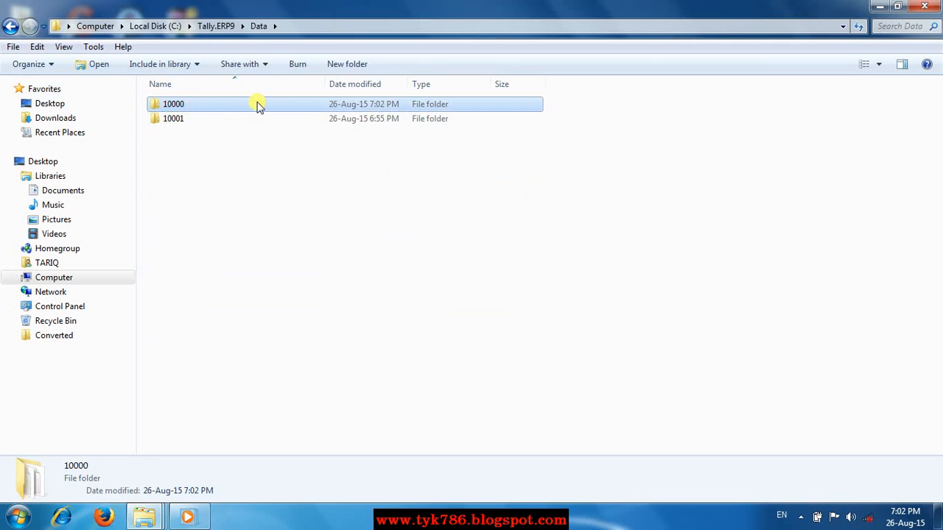
{"action": "left_click", "coordinate": [165, 119]}
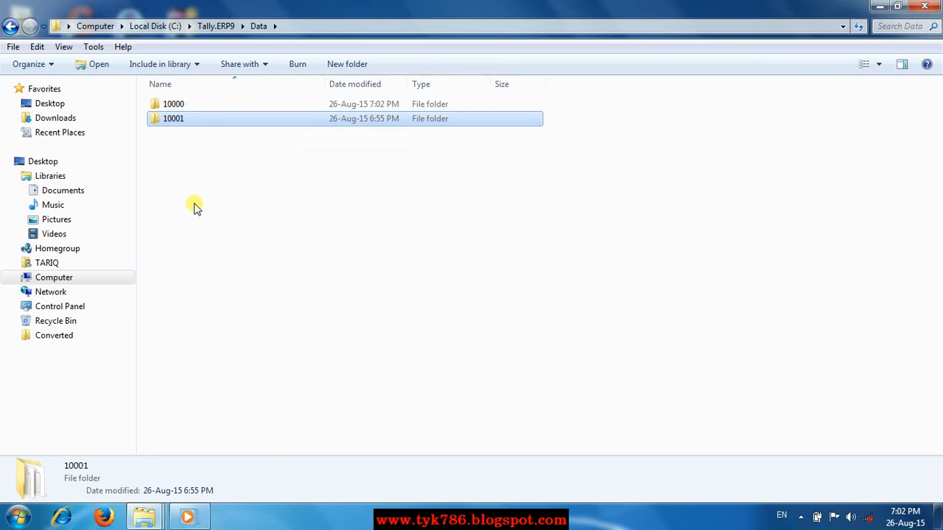
{"action": "left_click", "coordinate": [173, 107], "text": "ctrl"}
{"action": "left_click", "coordinate": [174, 107]}
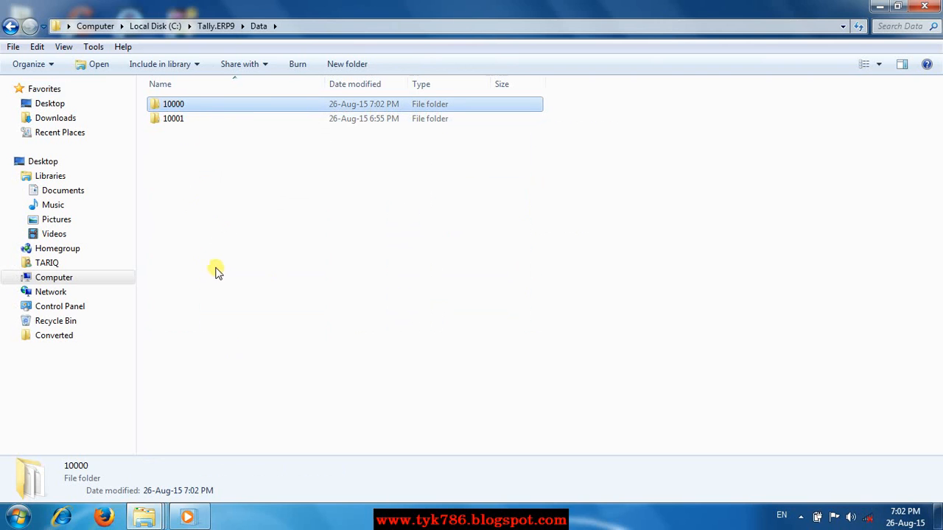
{"action": "left_click", "coordinate": [177, 122]}
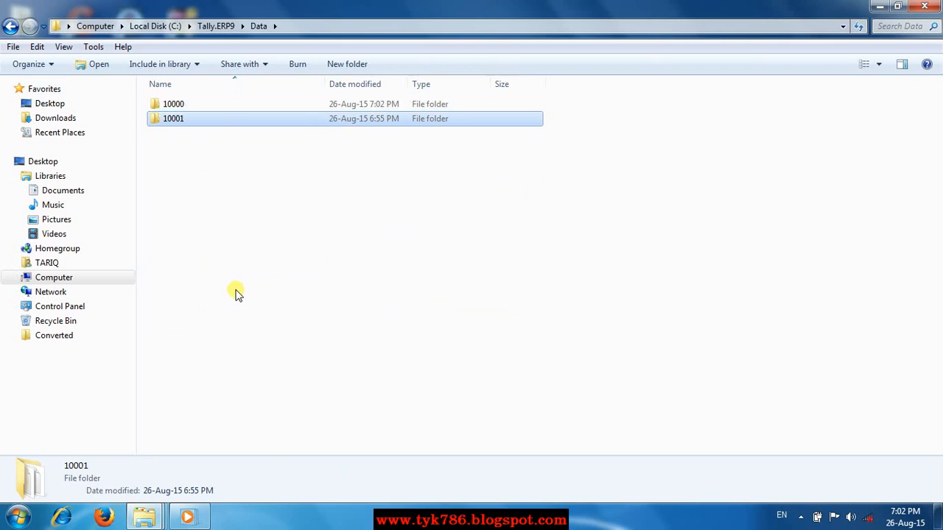
Return to the Tally.ERP9 folder and open the Tally.ini configuration file in a maximized Notepad window.
{"action": "left_click", "coordinate": [11, 25]}
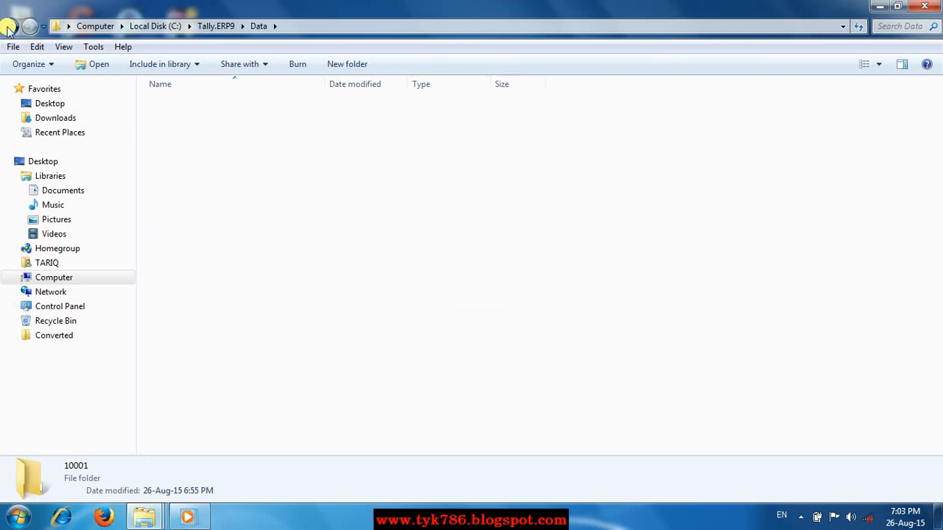
{"action": "left_click", "coordinate": [192, 177]}
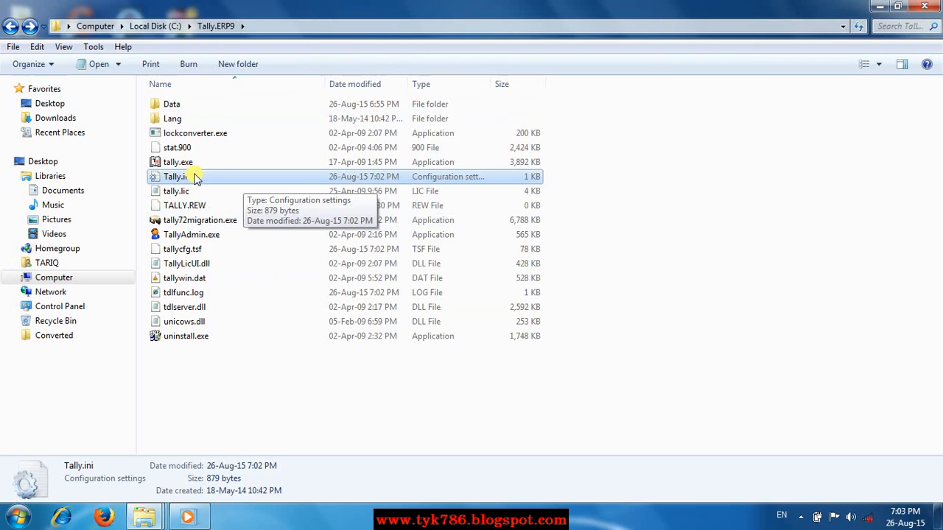
{"action": "double_click", "coordinate": [196, 179]}
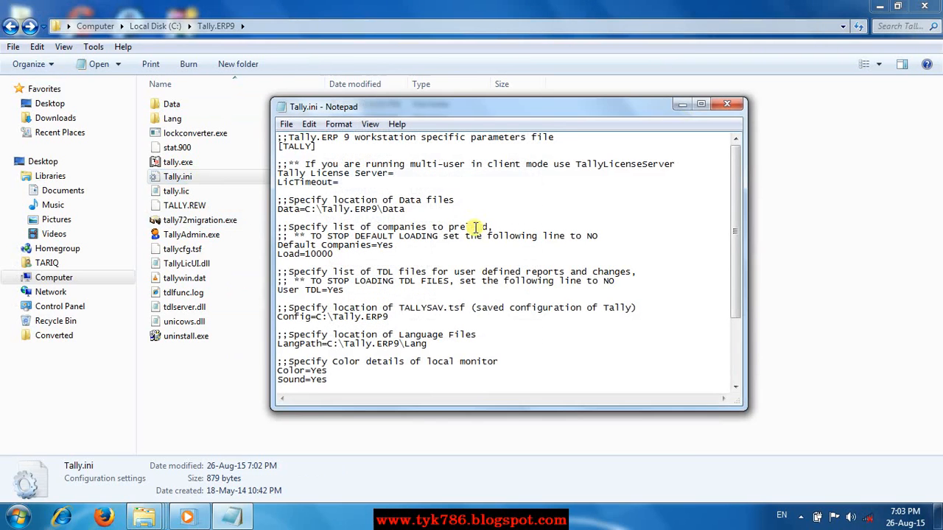
{"action": "left_click", "coordinate": [700, 103]}
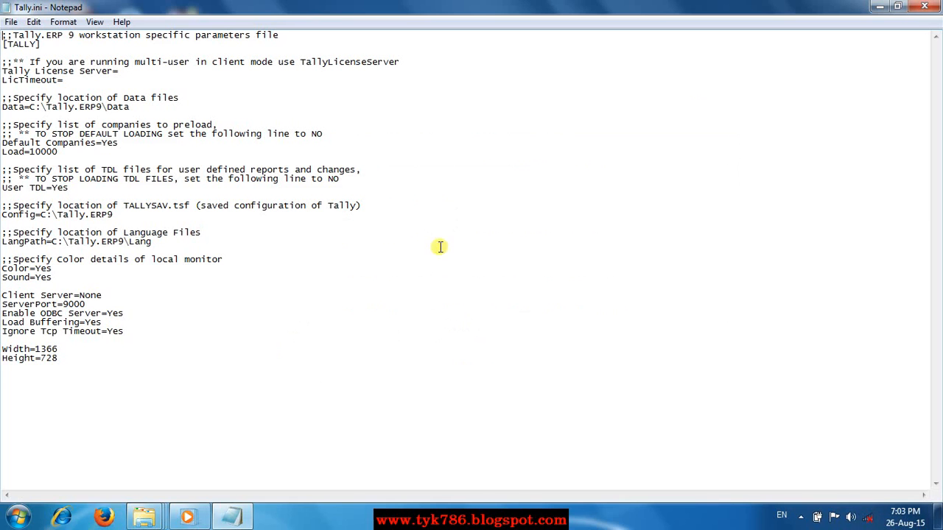
Set the Load value below the Default Companies line in Tally.ini to 10001.
{"action": "left_click_drag", "start_coordinate": [57, 151], "coordinate": [1, 142]}
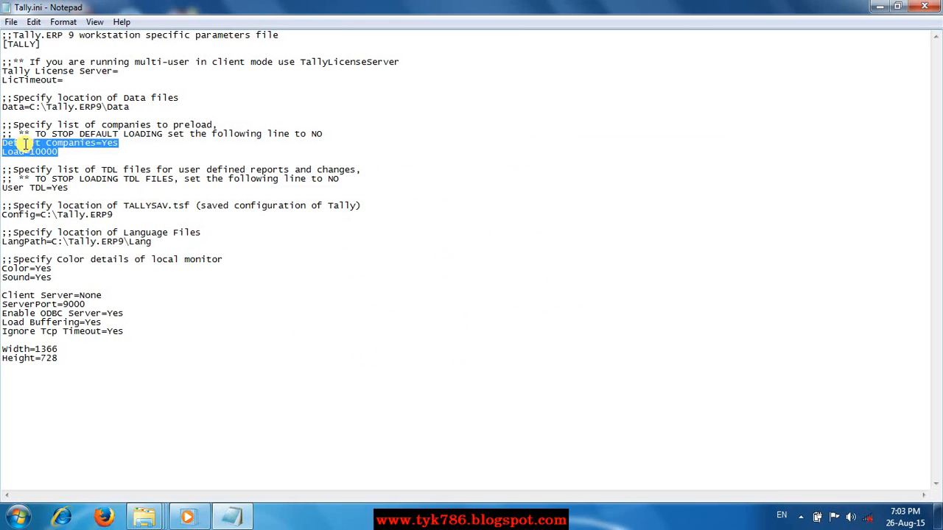
{"action": "left_click", "coordinate": [119, 145]}
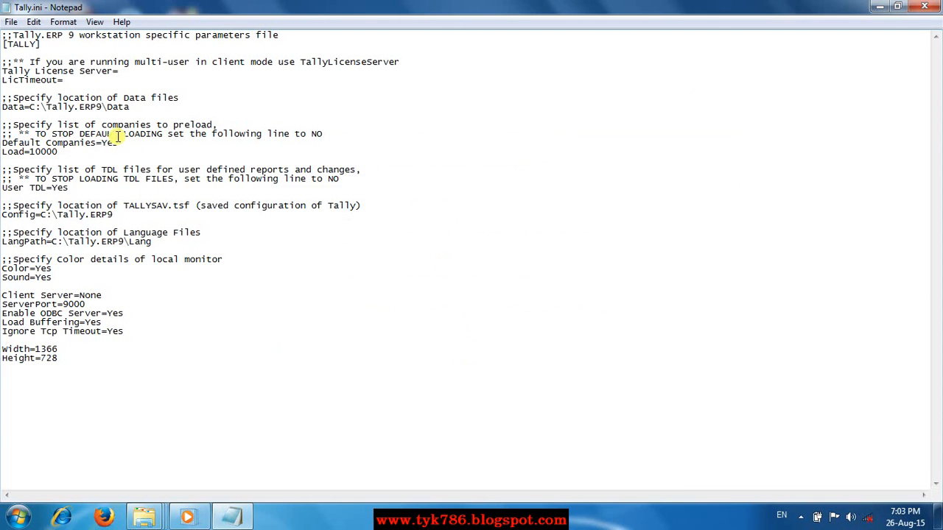
{"action": "left_click_drag", "start_coordinate": [118, 143], "coordinate": [101, 143]}
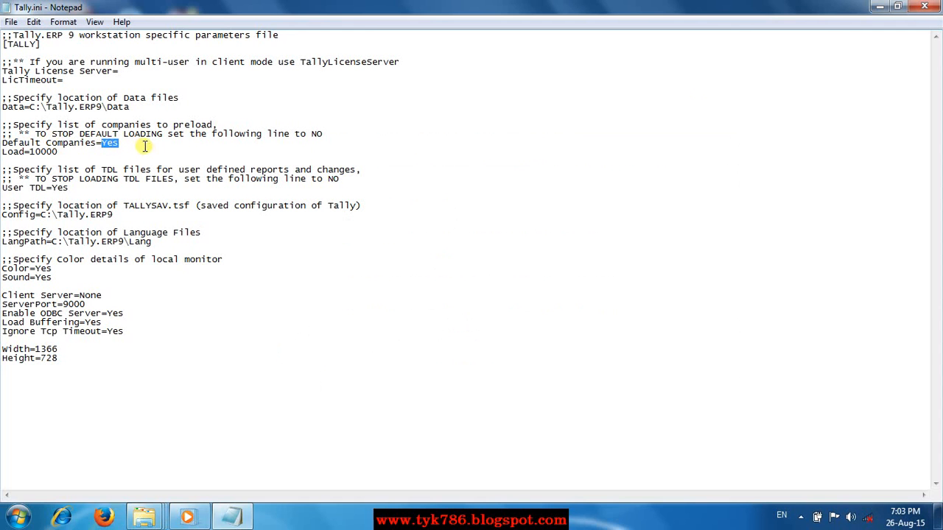
{"action": "left_click_drag", "start_coordinate": [57, 153], "coordinate": [32, 152]}
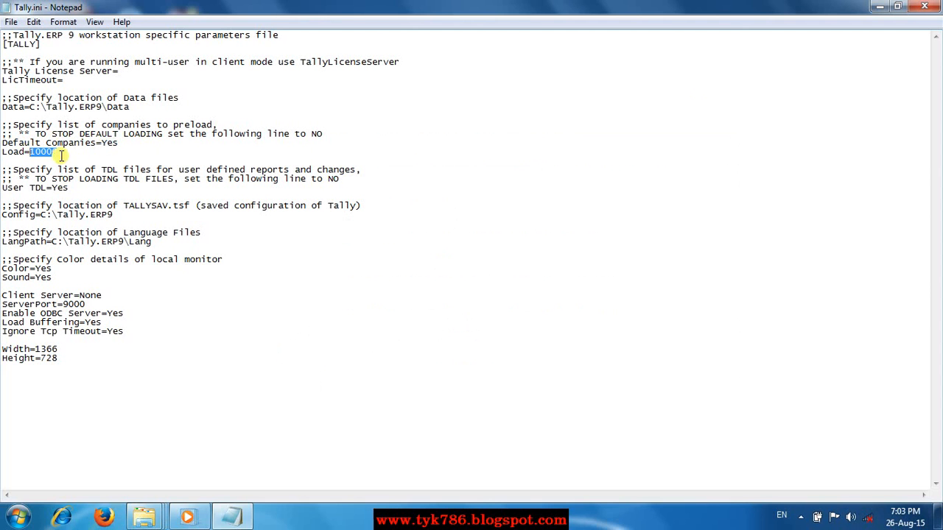
{"action": "left_click", "coordinate": [60, 153]}
{"action": "left_click_drag", "start_coordinate": [58, 153], "coordinate": [31, 152]}
{"action": "left_click", "coordinate": [59, 155]}
{"action": "left_click_drag", "start_coordinate": [61, 153], "coordinate": [33, 152]}
{"action": "left_click", "coordinate": [70, 155]}
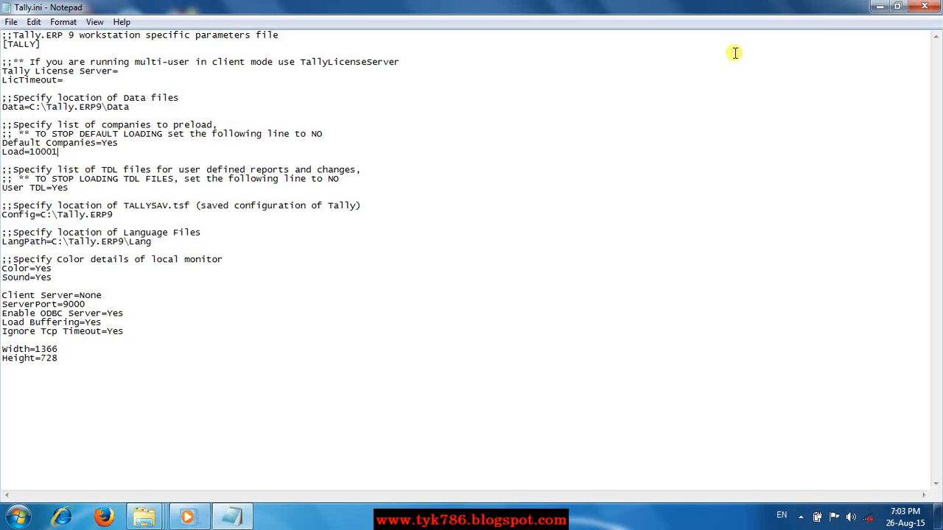
Close Tally.ini with its changes saved and minimize the Explorer window to show the desktop.
{"action": "left_click", "coordinate": [924, 7]}
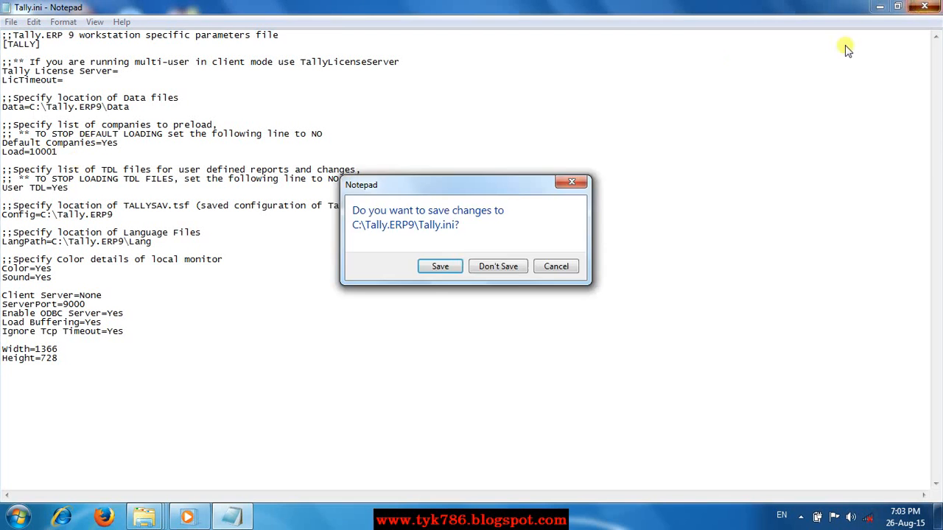
{"action": "left_click", "coordinate": [440, 267]}
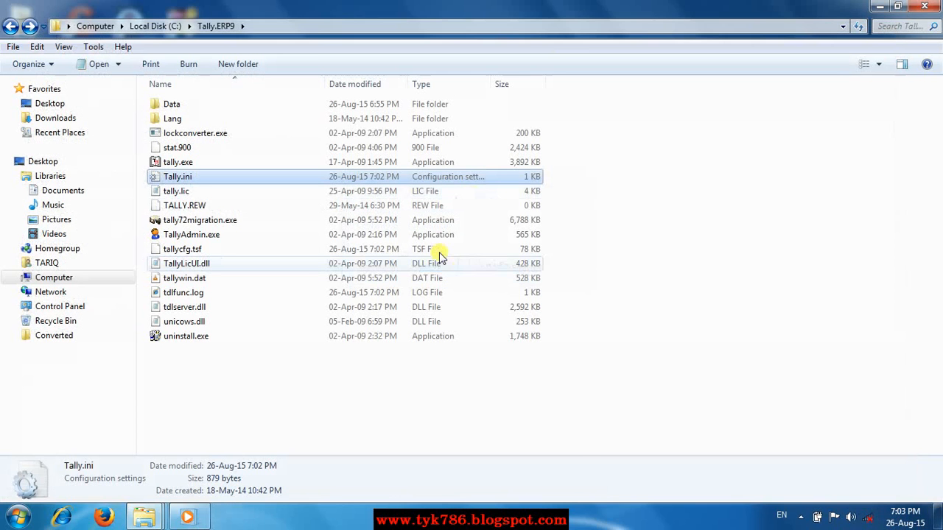
{"action": "left_click", "coordinate": [878, 6]}
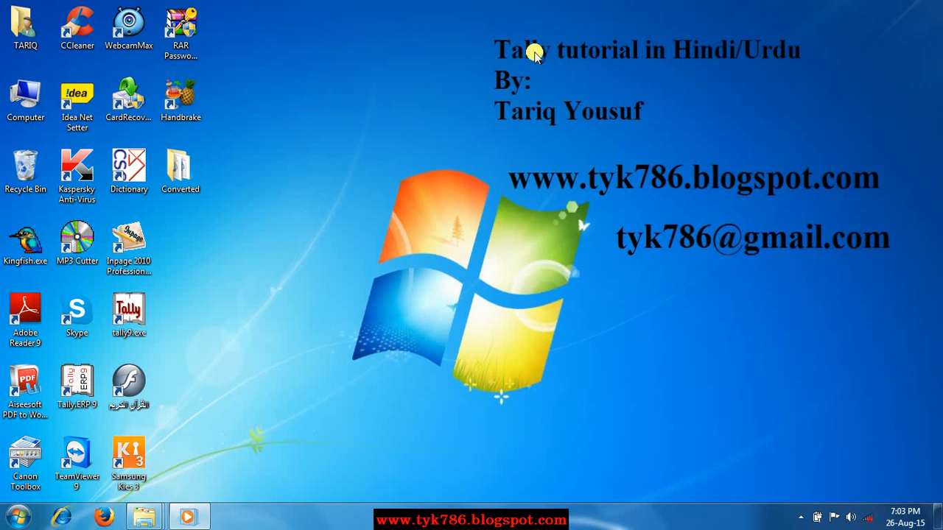
Refresh the desktop and launch Tally.ERP 9 to check which company loads at startup.
{"action": "right_click", "coordinate": [383, 48]}
{"action": "left_click", "coordinate": [419, 89]}
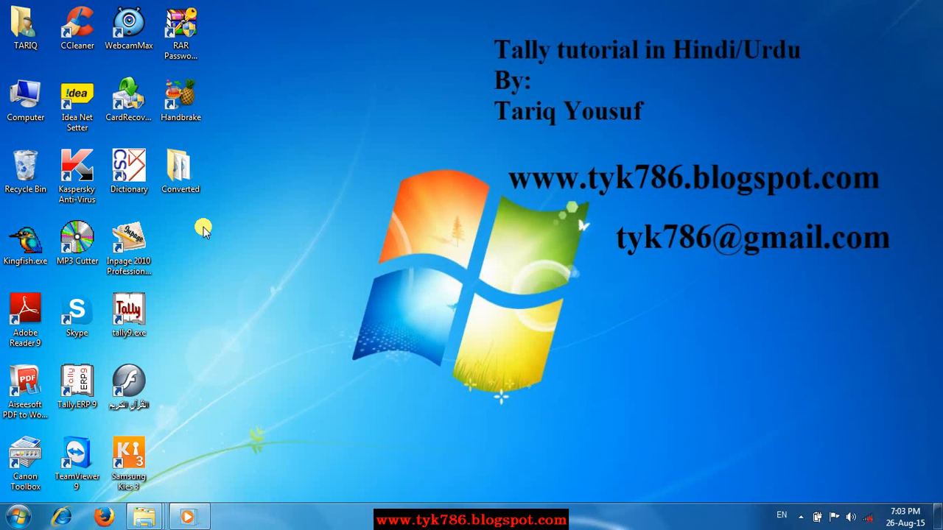
{"action": "left_click", "coordinate": [71, 370]}
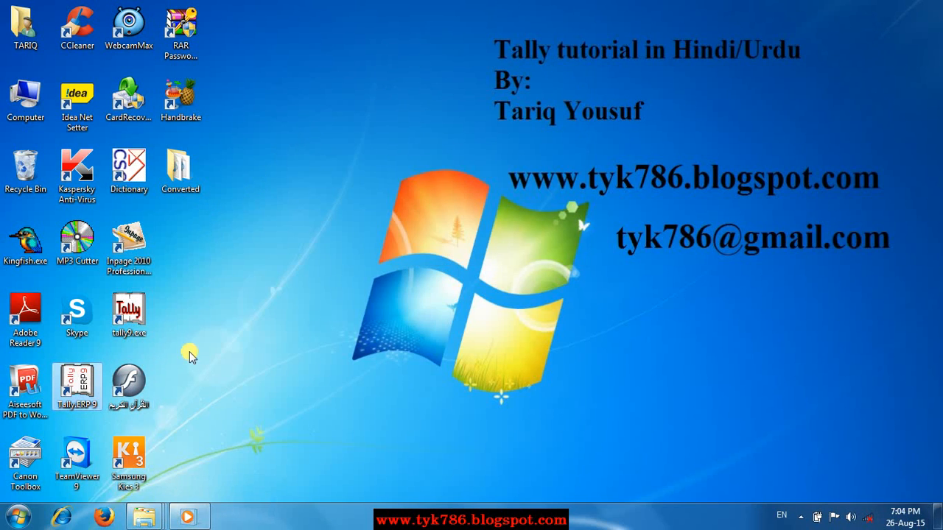
{"action": "double_click", "coordinate": [72, 379]}
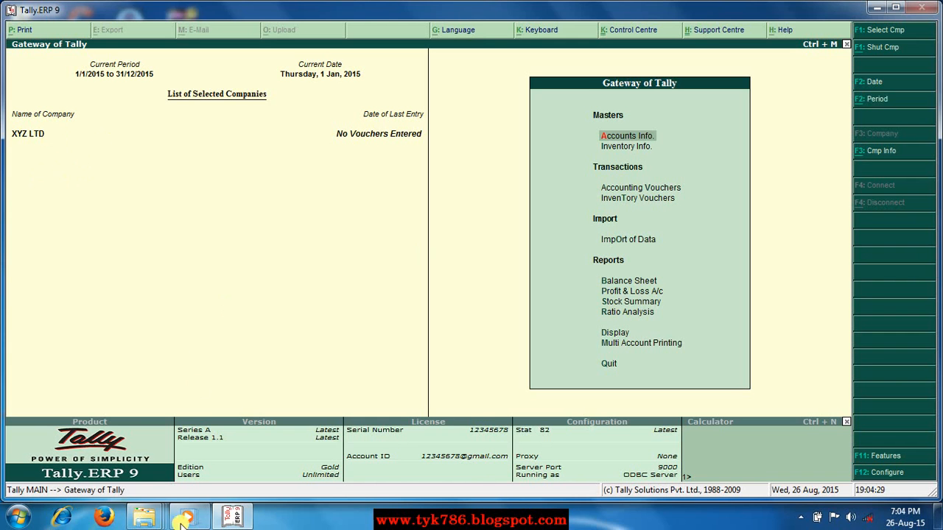
Switch to the Tally.ERP9 folder in Explorer and open Tally.ini in a maximized Notepad window.
{"action": "mouse_move", "coordinate": [150, 521]}
{"action": "left_click", "coordinate": [361, 435]}
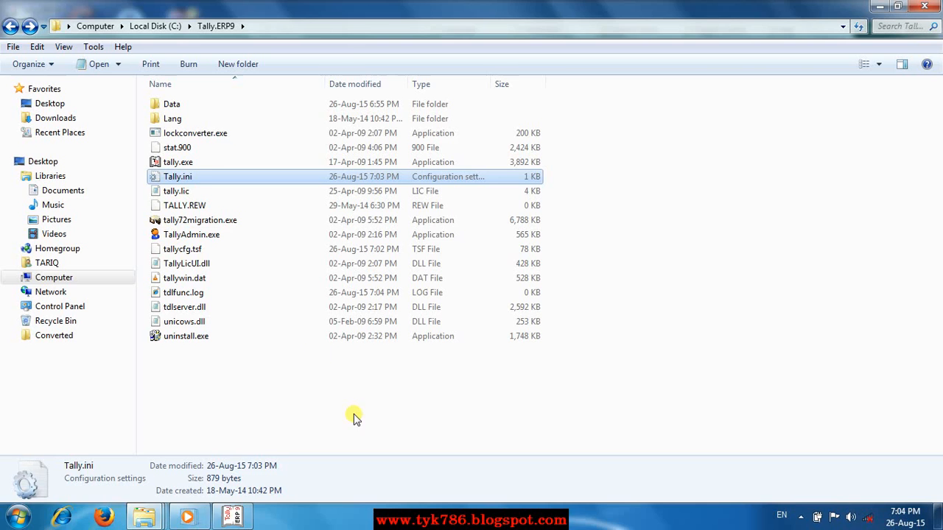
{"action": "double_click", "coordinate": [197, 179]}
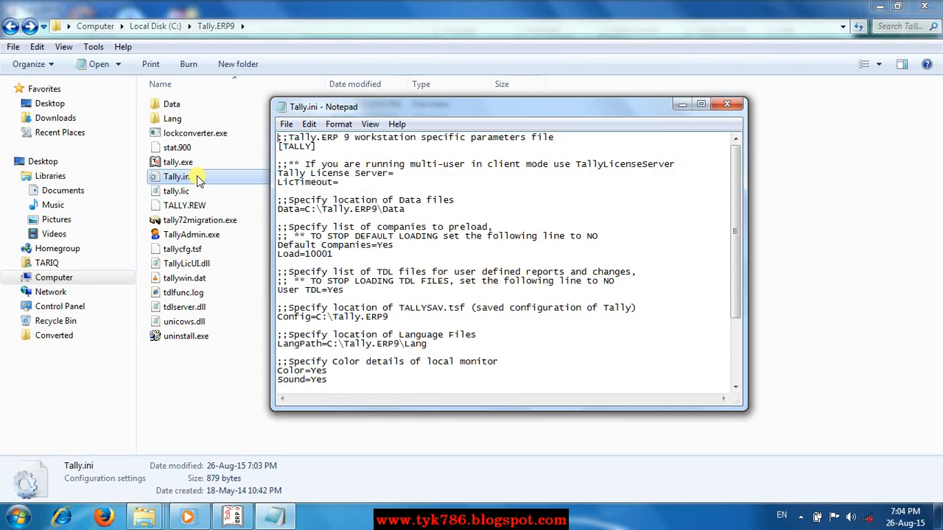
{"action": "left_click", "coordinate": [700, 100]}
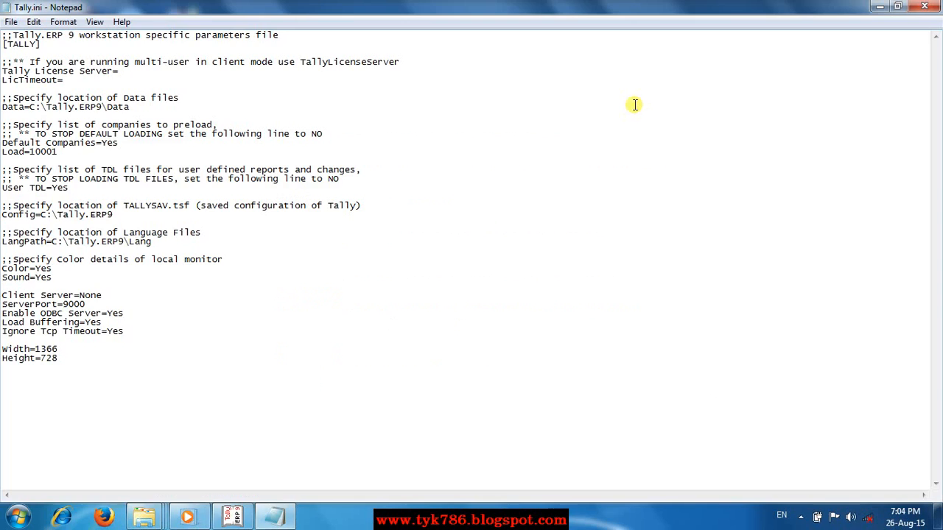
Set Load to 10000 and Default Companies to No in Tally.ini, saving the changes while closing the file.
{"action": "left_click", "coordinate": [57, 152]}
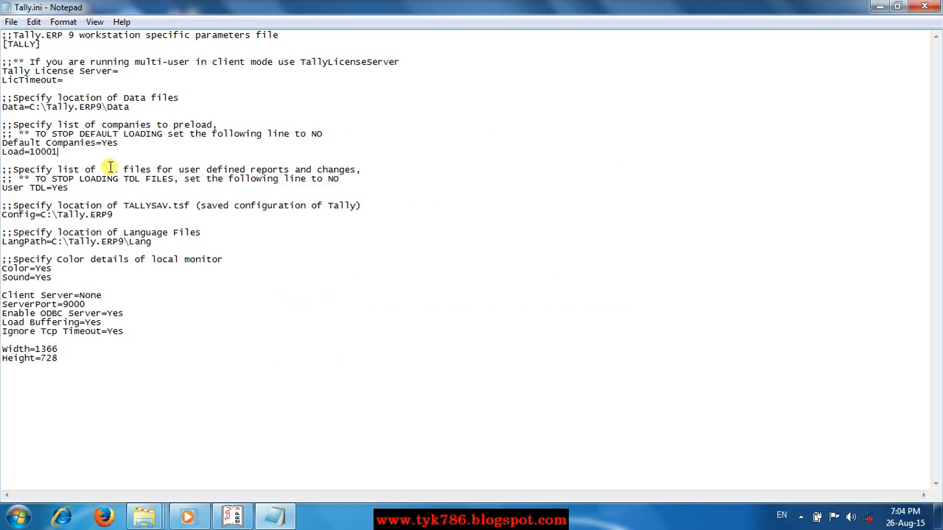
{"action": "type", "text": "0"}
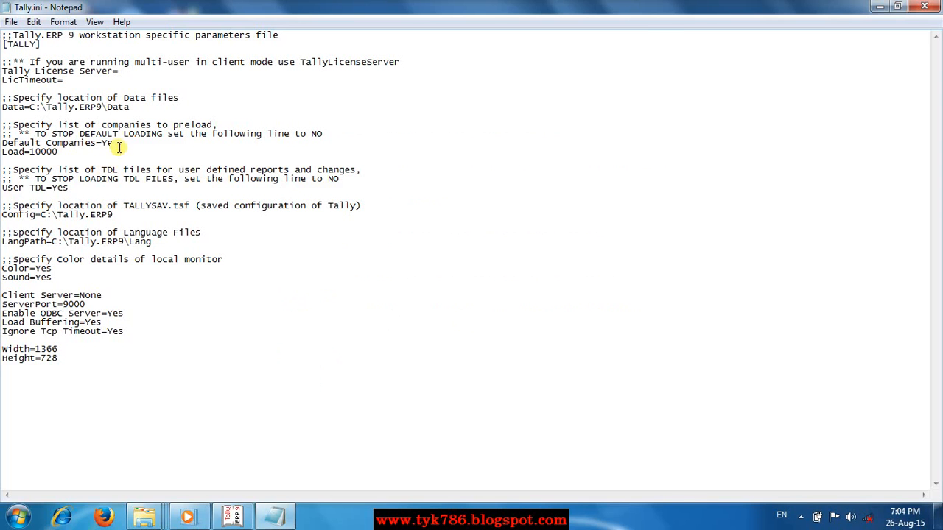
{"action": "double_click", "coordinate": [114, 143]}
{"action": "left_click_drag", "start_coordinate": [114, 143], "coordinate": [125, 145]}
{"action": "type", "text": "No"}
{"action": "left_click", "coordinate": [926, 8]}
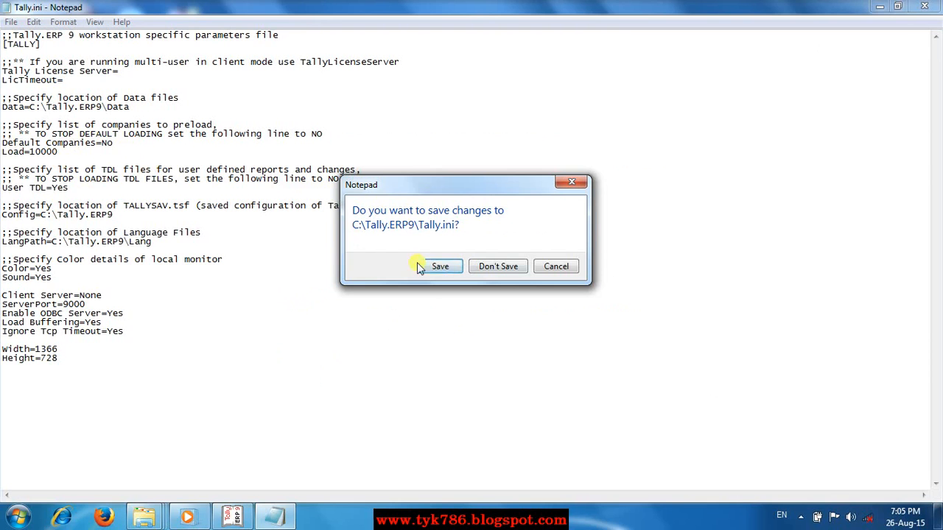
{"action": "left_click", "coordinate": [444, 268]}
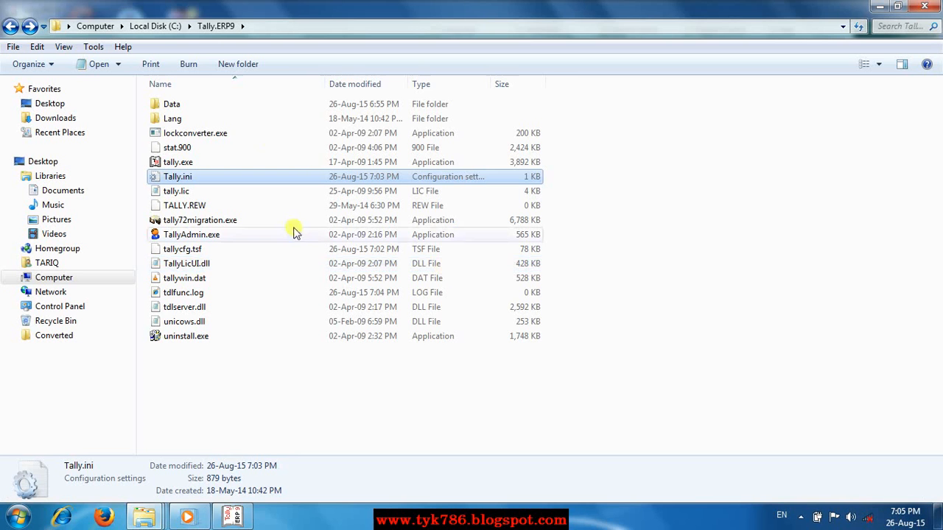
Close the Explorer window and quit the running Tally.ERP 9 session.
{"action": "left_click", "coordinate": [924, 6]}
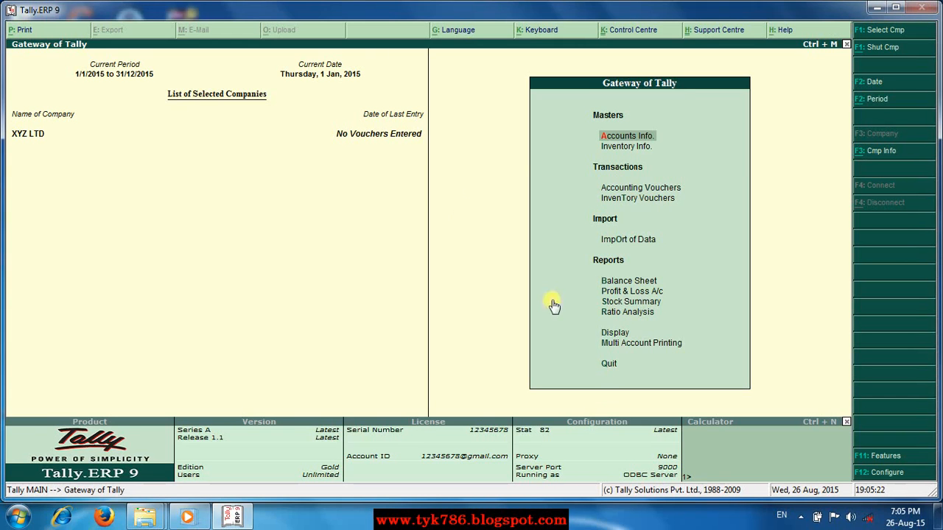
{"action": "left_click", "coordinate": [604, 363]}
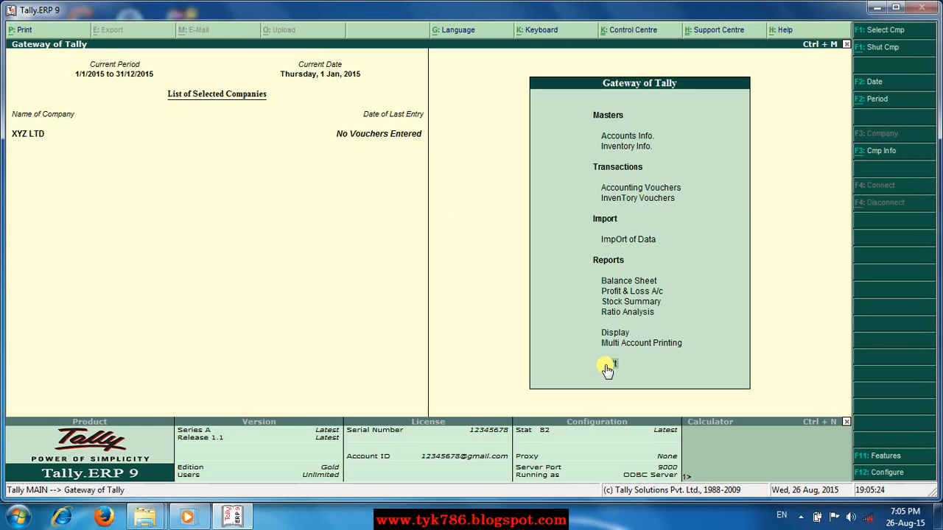
{"action": "left_click", "coordinate": [606, 366]}
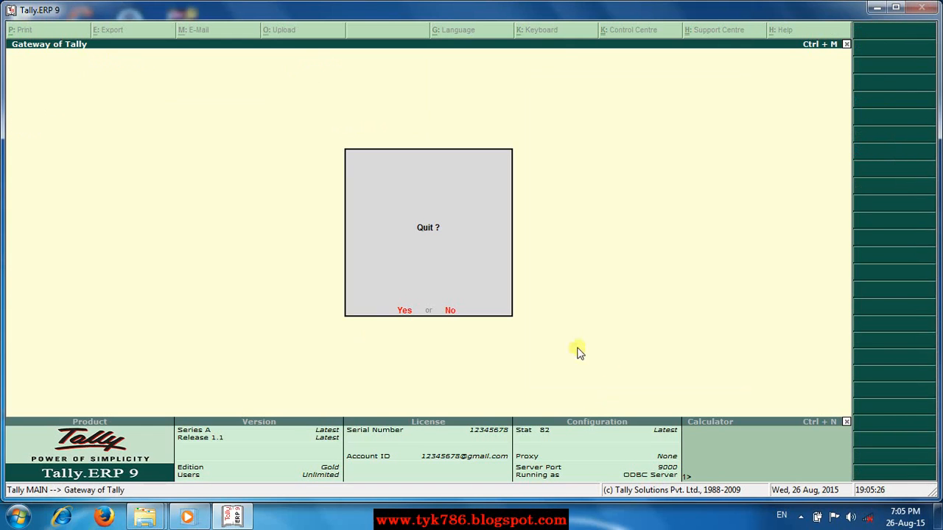
{"action": "left_click", "coordinate": [402, 312]}
Refresh the desktop and relaunch Tally.ERP 9 to check whether a company still loads by default.
{"action": "left_click", "coordinate": [77, 385]}
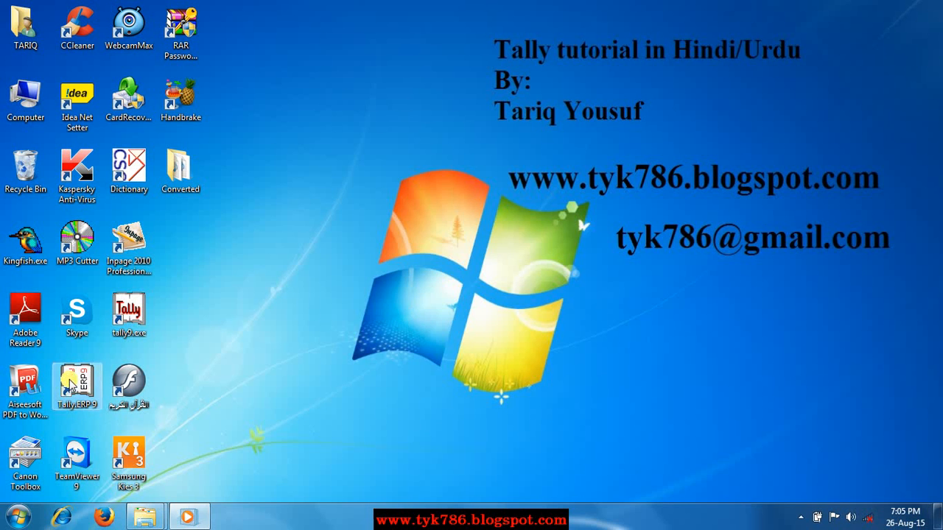
{"action": "right_click", "coordinate": [351, 181]}
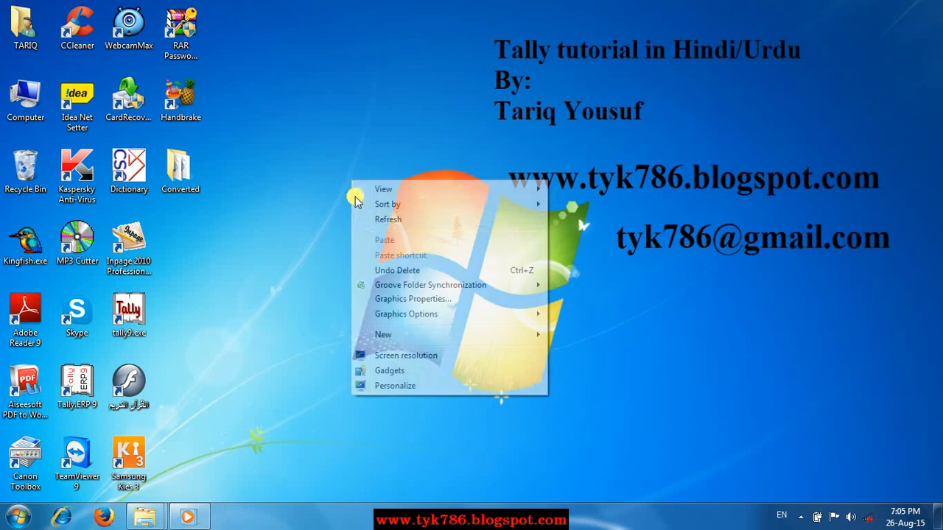
{"action": "left_click", "coordinate": [389, 218]}
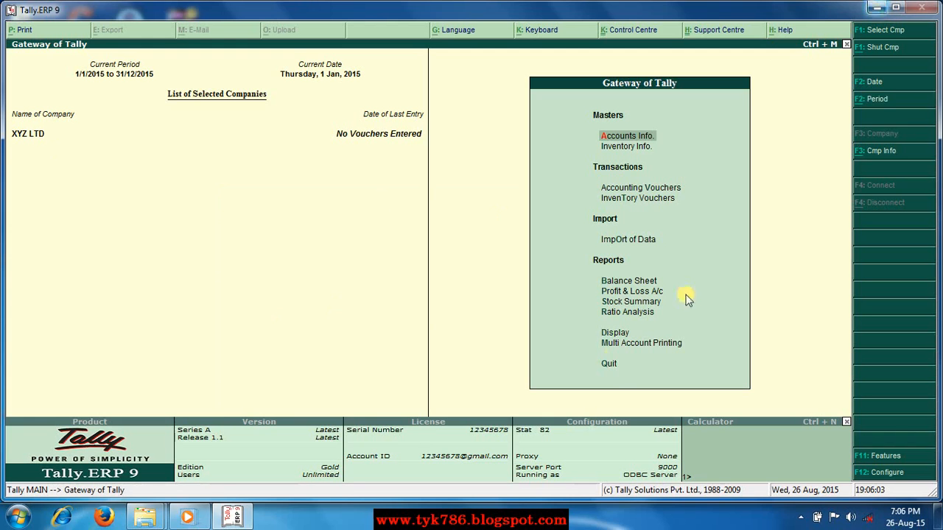
Shut the XYZ LTD company, refresh the desktop, and quit Tally.ERP 9 from the Company Info menu.
{"action": "left_click", "coordinate": [609, 365]}
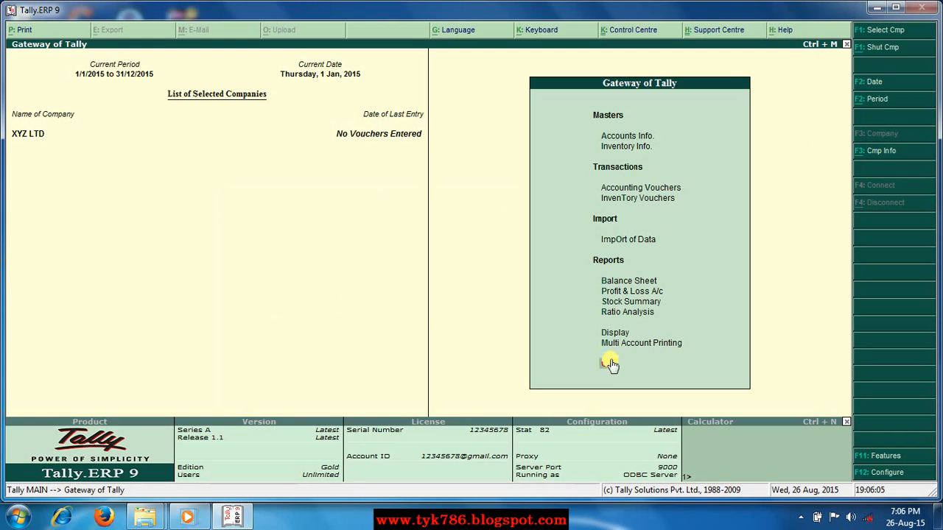
{"action": "left_click", "coordinate": [884, 48]}
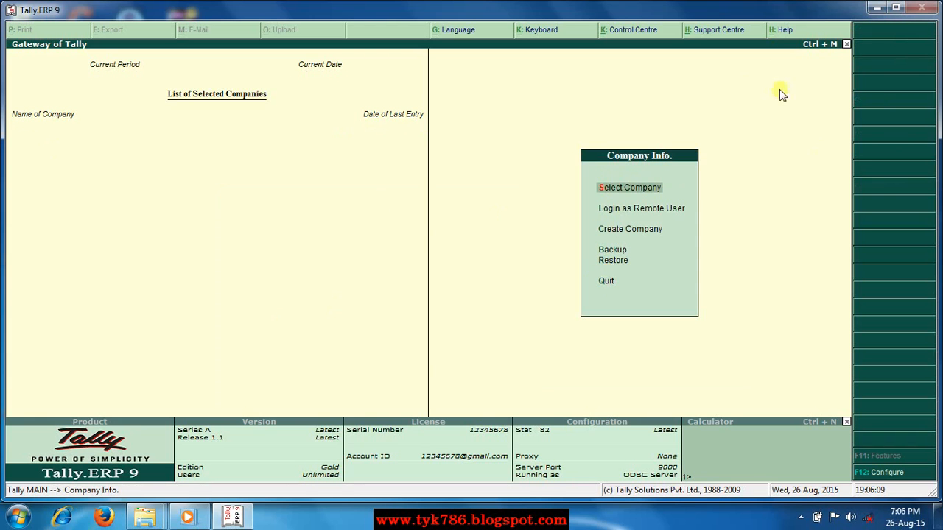
{"action": "left_click", "coordinate": [877, 7]}
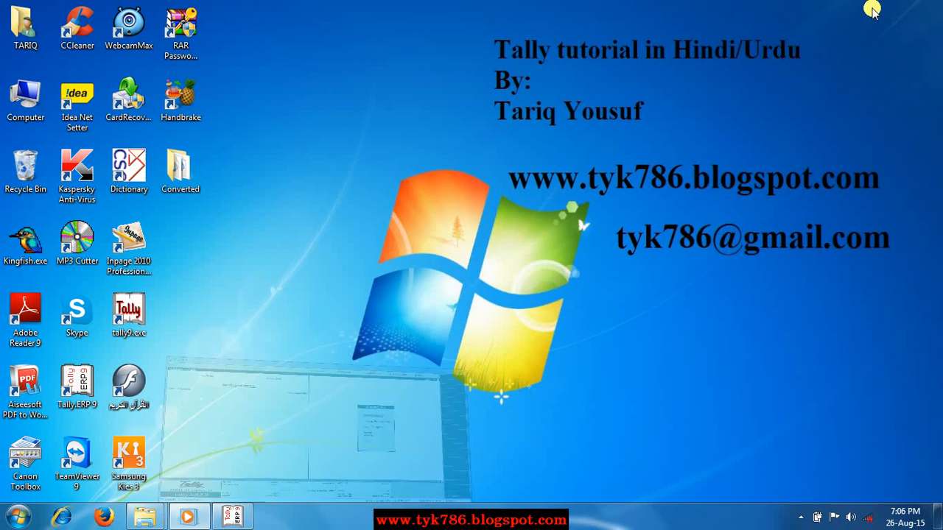
{"action": "right_click", "coordinate": [291, 179]}
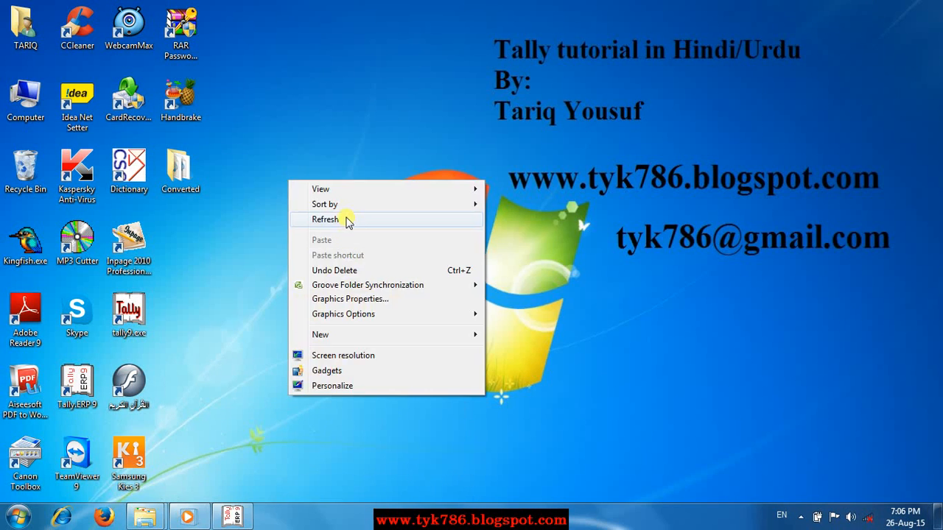
{"action": "left_click", "coordinate": [347, 218]}
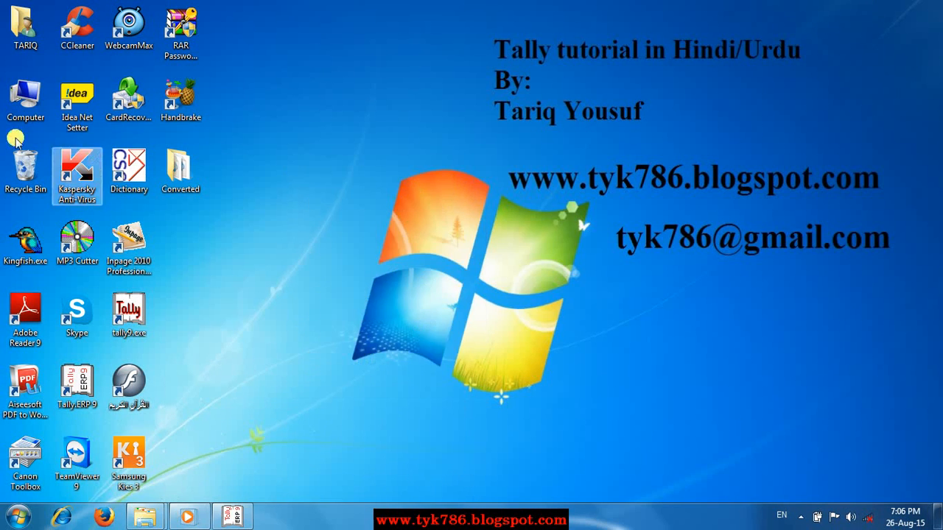
{"action": "left_click", "coordinate": [232, 515]}
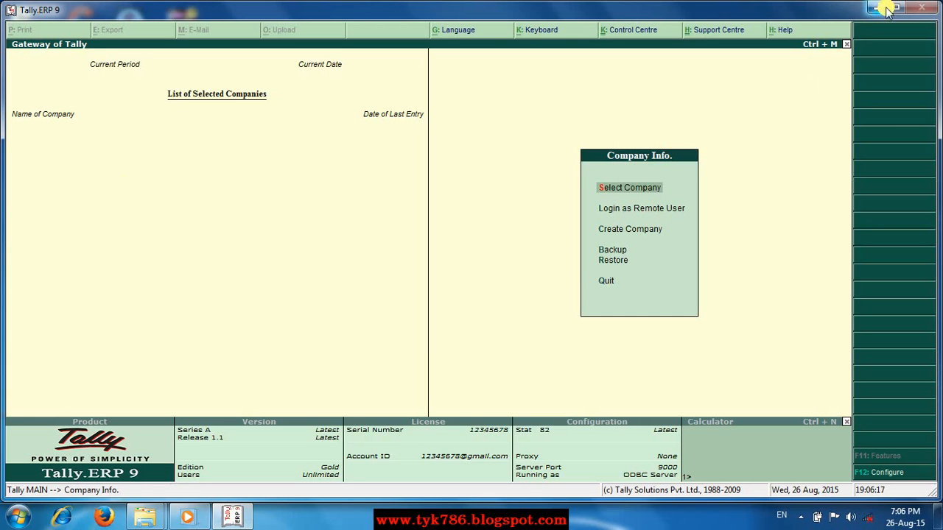
{"action": "left_click", "coordinate": [603, 284]}
{"action": "left_click", "coordinate": [402, 311]}
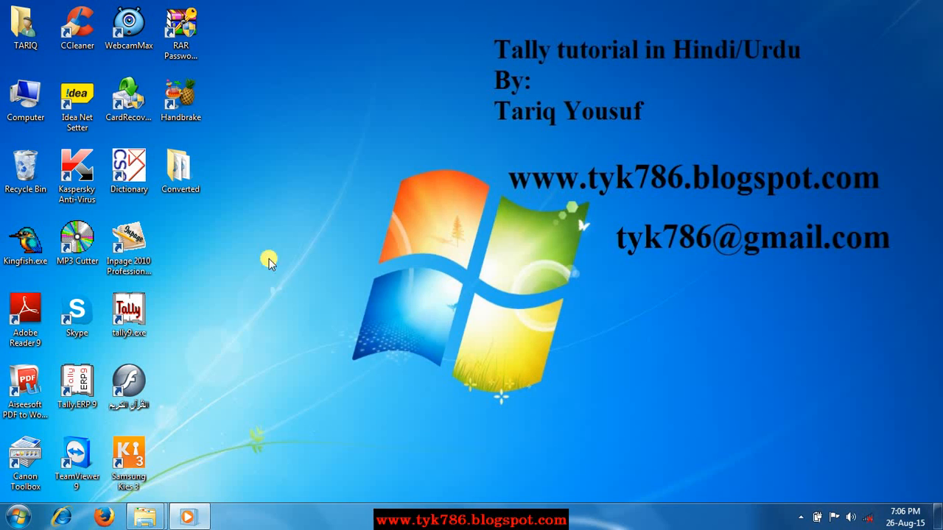
Restart Tally.ERP 9, shut the loaded company, and view the list of companies available for selection.
{"action": "double_click", "coordinate": [72, 382]}
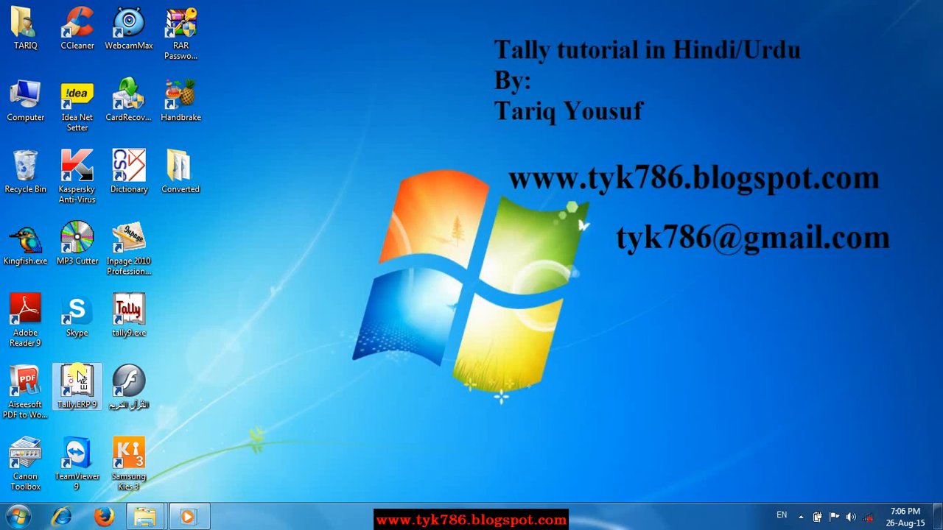
{"action": "double_click", "coordinate": [75, 379]}
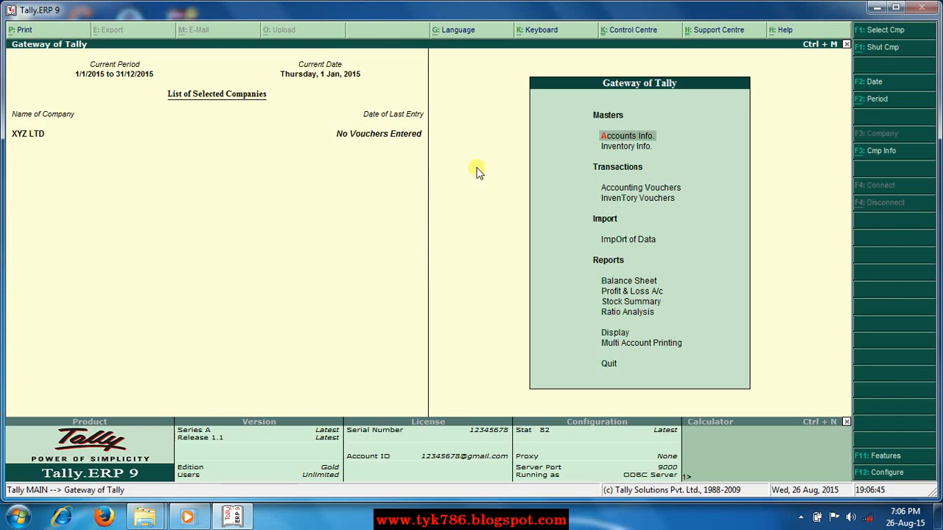
{"action": "left_click", "coordinate": [883, 49]}
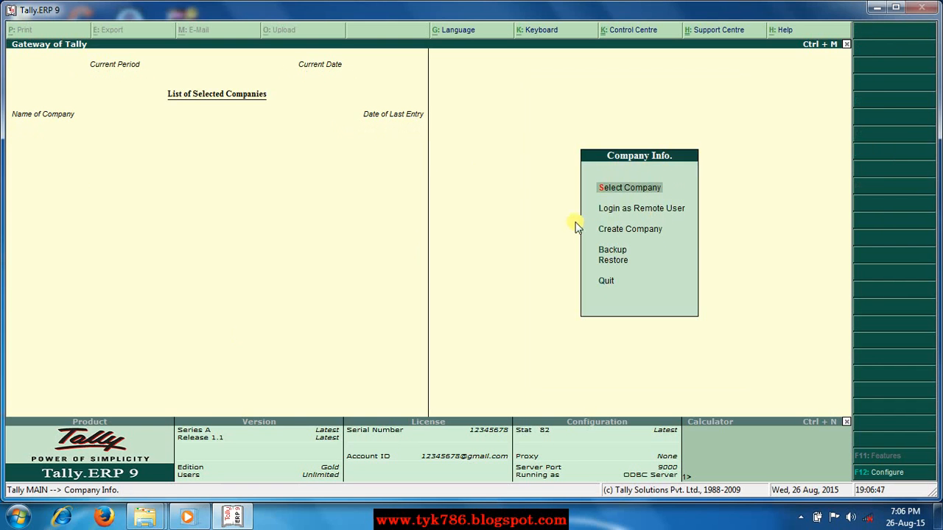
{"action": "left_click", "coordinate": [617, 190]}
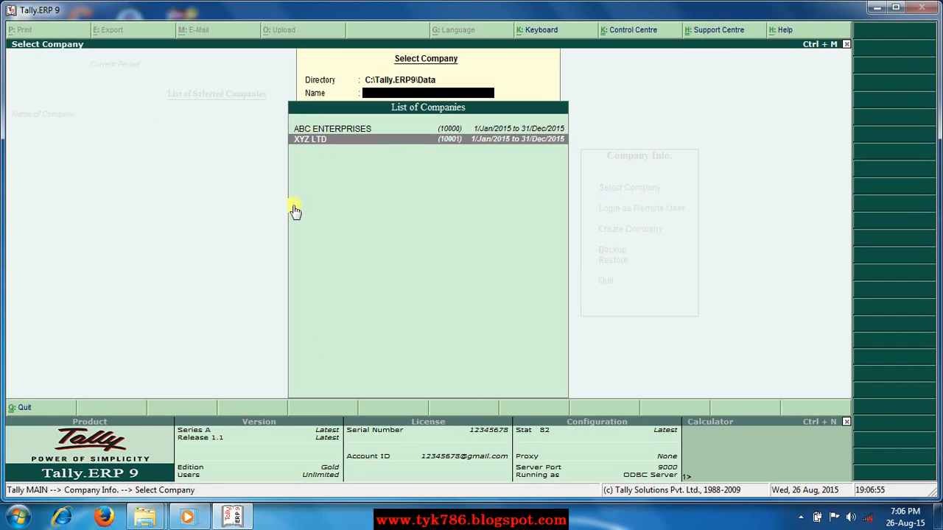
Leave the company selection without choosing a company and quit Tally.ERP 9.
{"action": "key", "text": "Escape"}
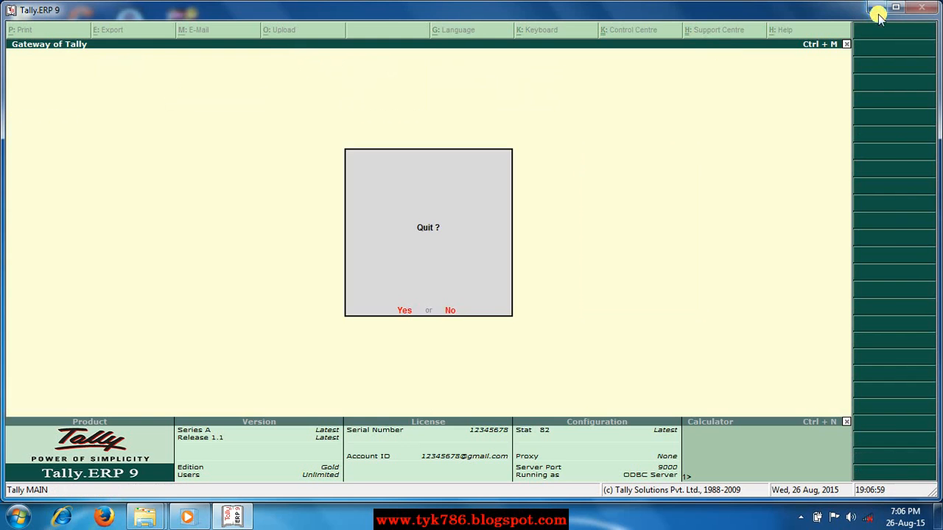
{"action": "key", "text": "y"}
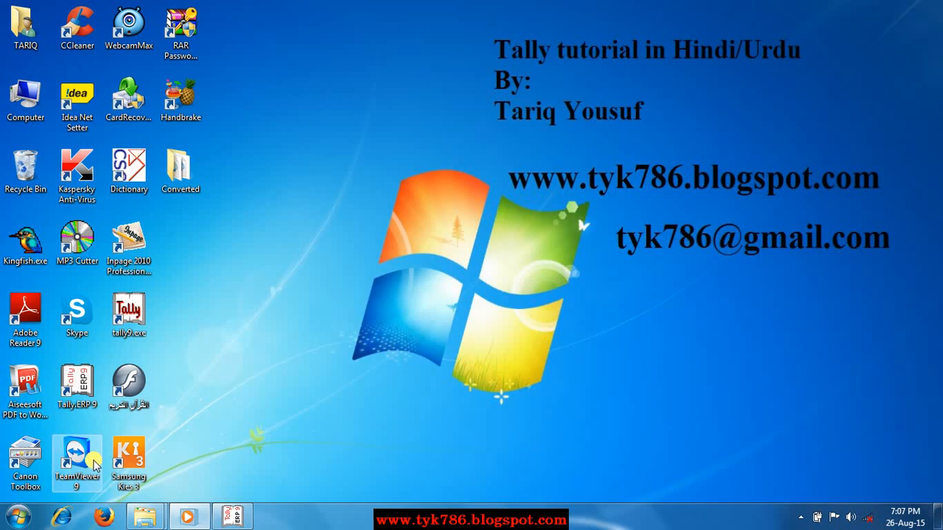
{"action": "left_click", "coordinate": [231, 517]}
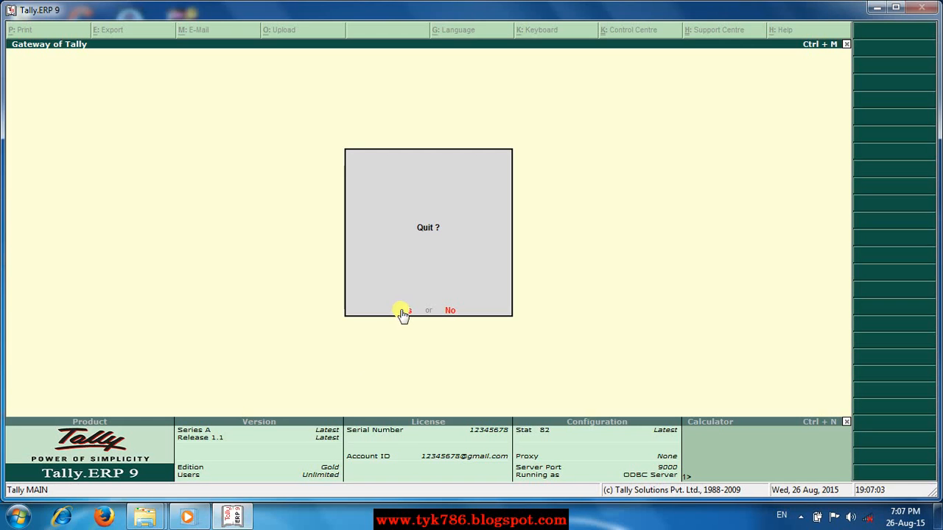
{"action": "left_click", "coordinate": [385, 313]}
Go to the Tally.ERP9 folder on Local Disk (C:) and open the Tally.ini configuration file in Notepad.
{"action": "left_click", "coordinate": [5, 516]}
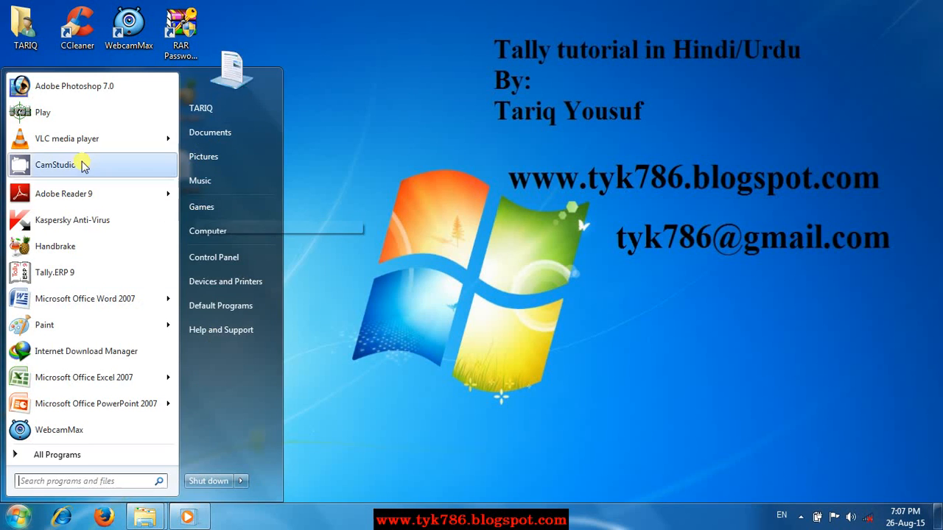
{"action": "left_click", "coordinate": [216, 231]}
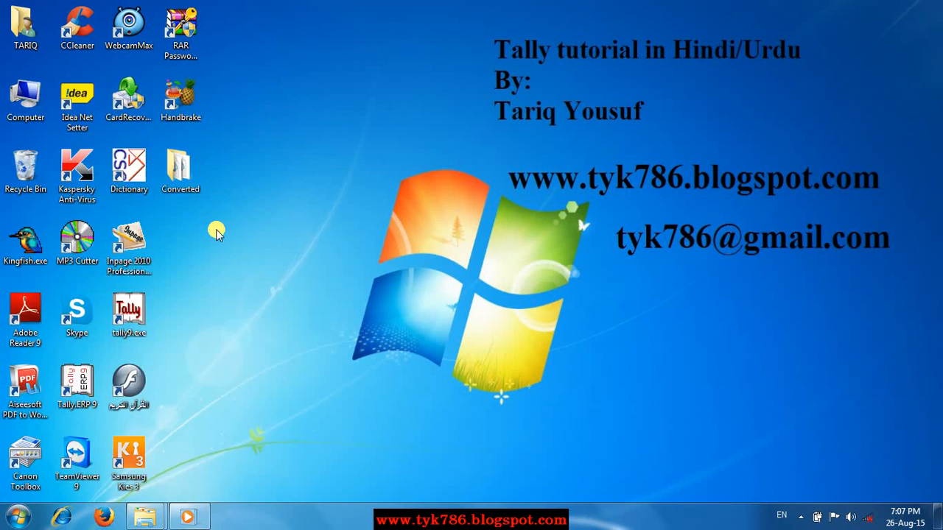
{"action": "left_click", "coordinate": [224, 118]}
{"action": "double_click", "coordinate": [225, 118]}
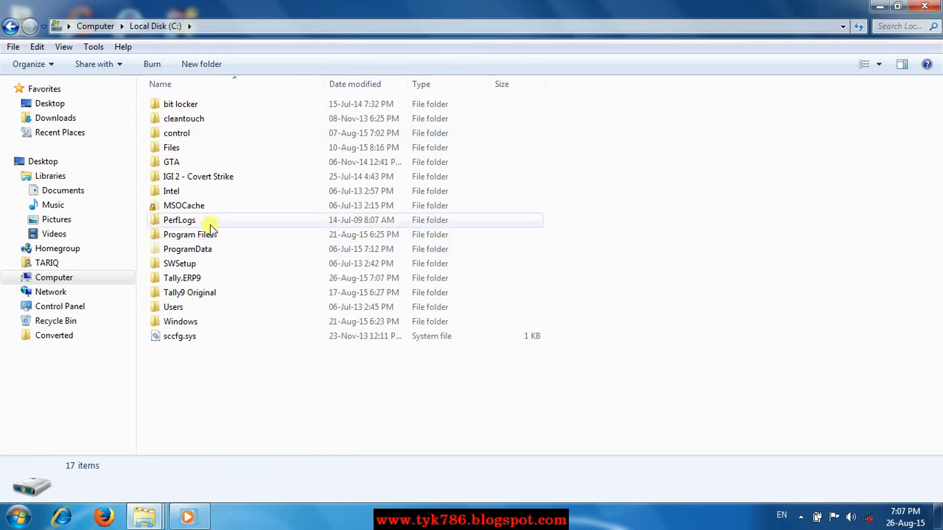
{"action": "double_click", "coordinate": [204, 277]}
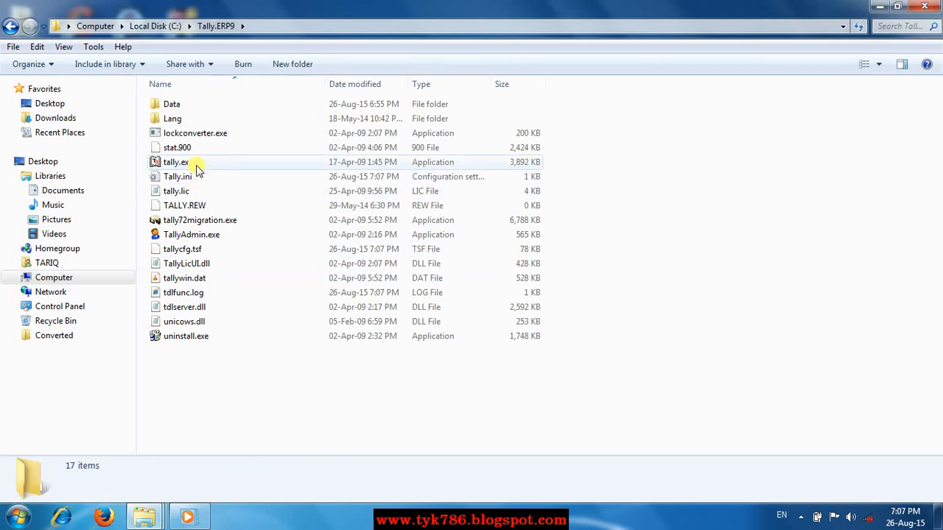
{"action": "double_click", "coordinate": [204, 177]}
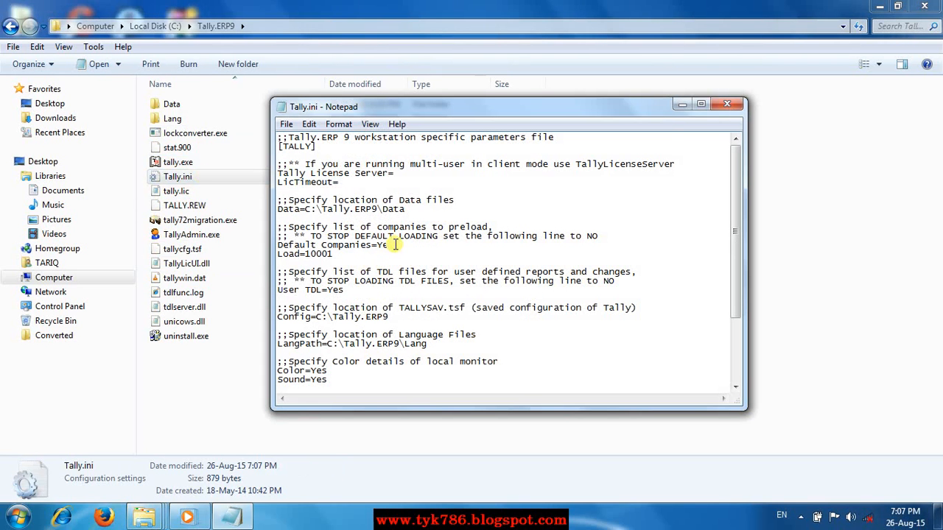
Set Default Companies to No in Tally.ini, and close the file with the change saved.
{"action": "left_click", "coordinate": [700, 108]}
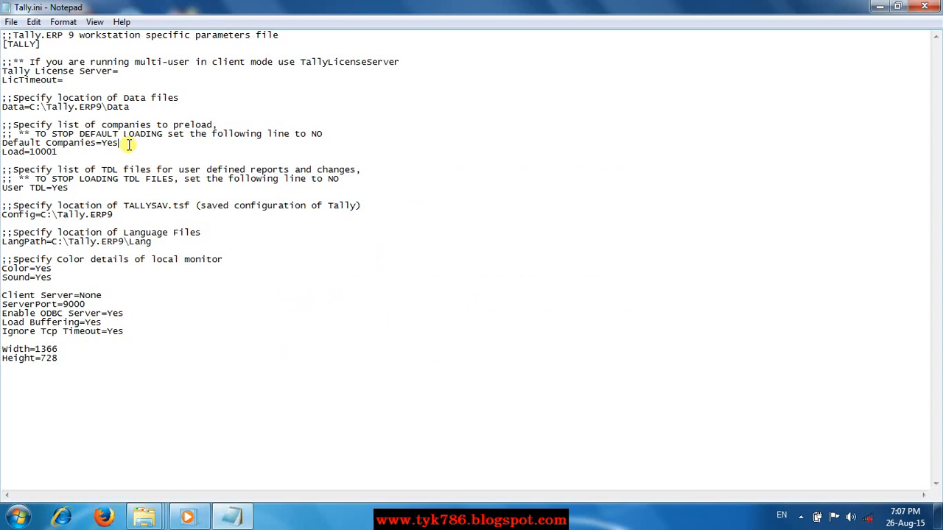
{"action": "key", "text": "BackSpace"}
{"action": "key", "text": "BackSpace"}
{"action": "key", "text": "BackSpace"}
{"action": "type", "text": "No"}
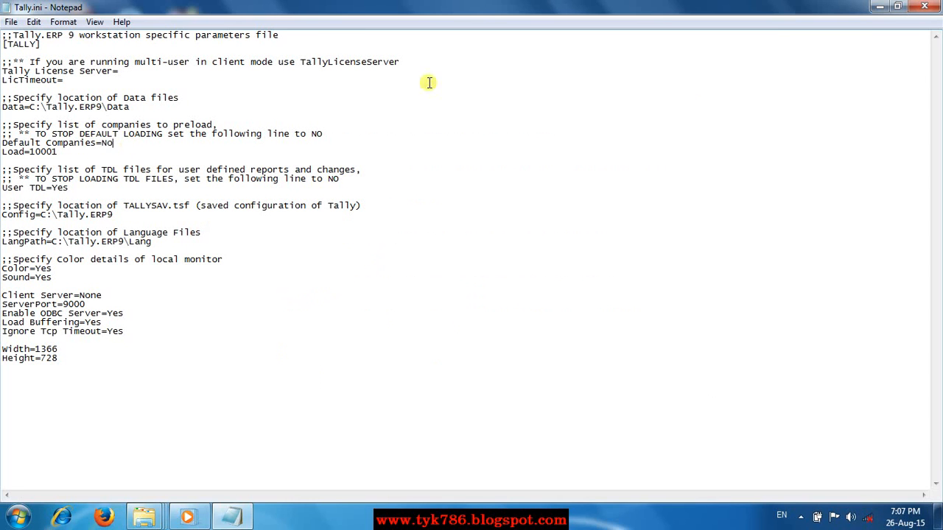
{"action": "left_click", "coordinate": [924, 7]}
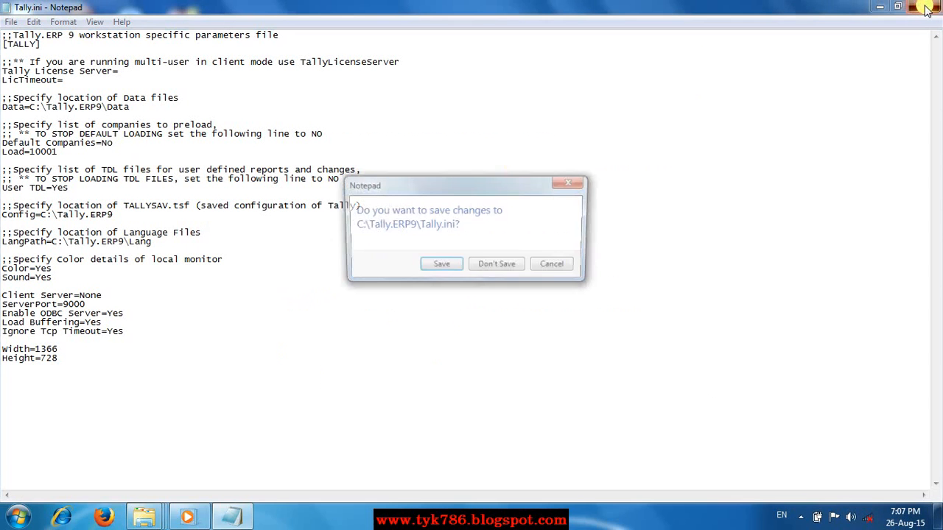
{"action": "left_click", "coordinate": [442, 266]}
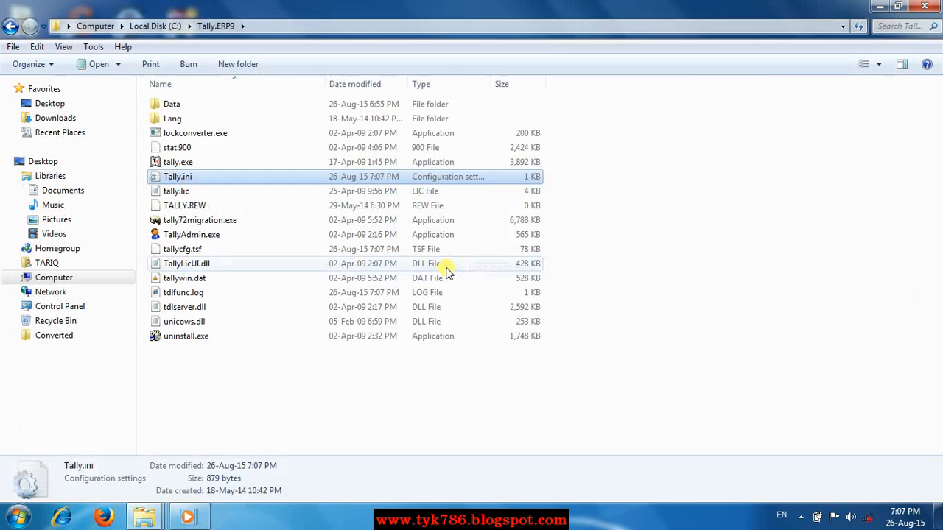
Launch Tally.ERP 9 from the desktop to check whether a company loads at startup, and quit the program.
{"action": "left_click", "coordinate": [874, 9]}
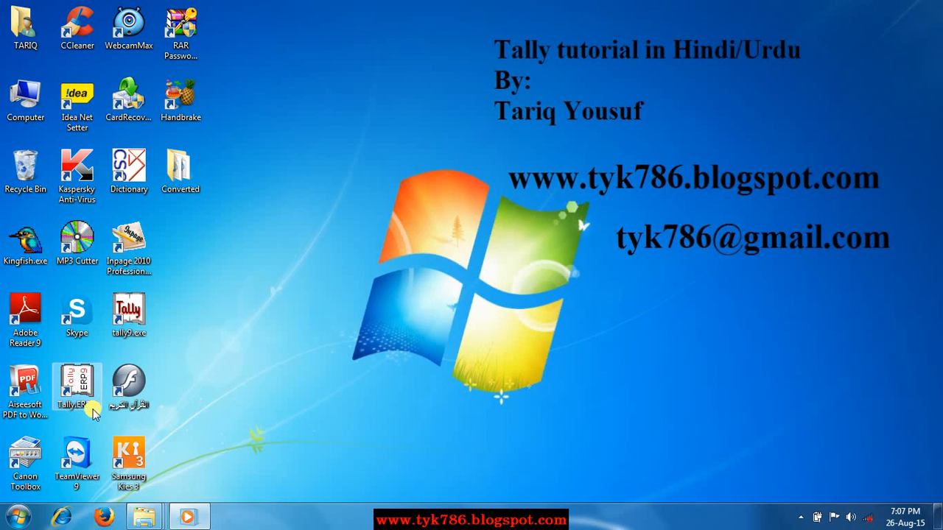
{"action": "double_click", "coordinate": [79, 381]}
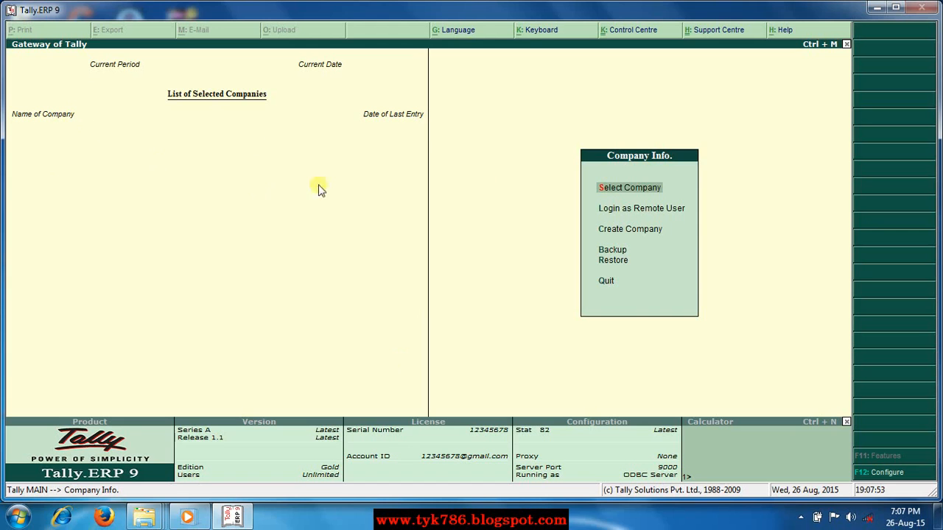
{"action": "left_click", "coordinate": [609, 283]}
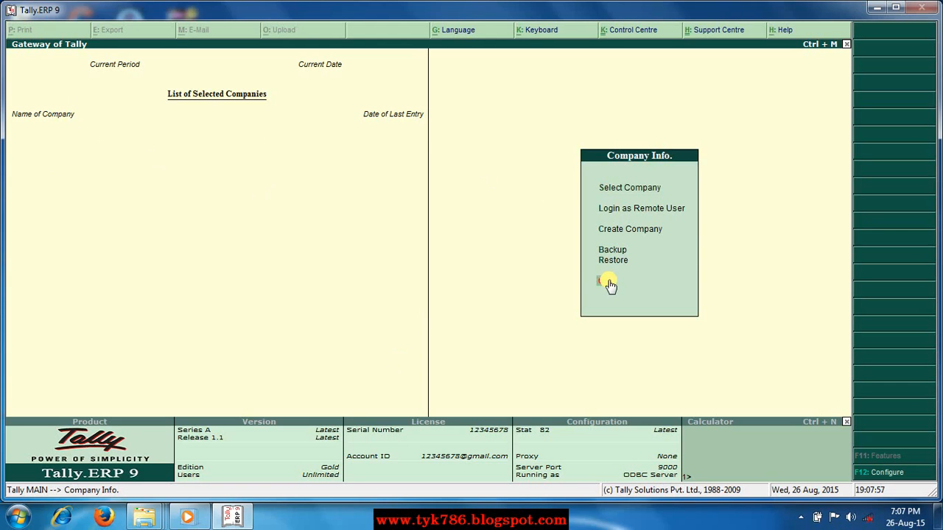
{"action": "left_click", "coordinate": [607, 283]}
{"action": "left_click", "coordinate": [405, 313]}
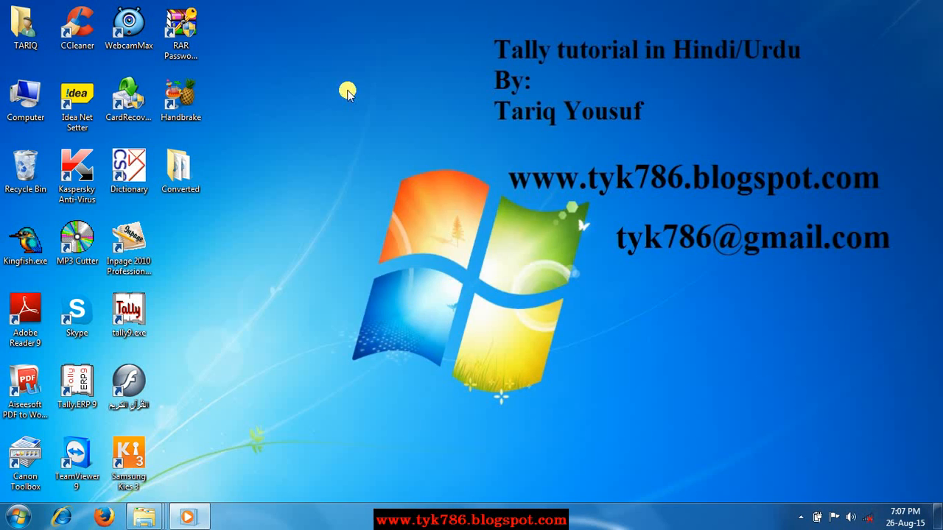
Restart Tally.ERP 9, look through the companies available for selection, and leave the list without loading one.
{"action": "right_click", "coordinate": [347, 89]}
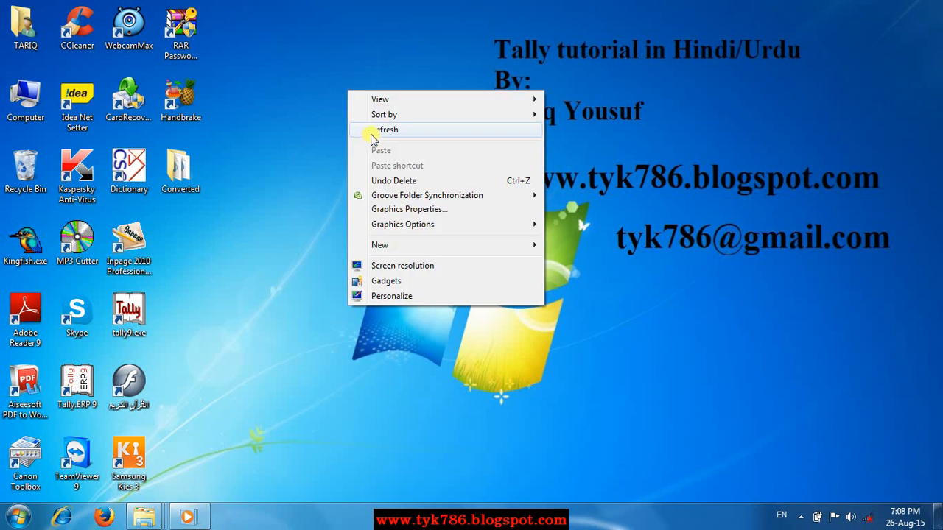
{"action": "left_click", "coordinate": [373, 136]}
{"action": "double_click", "coordinate": [66, 381]}
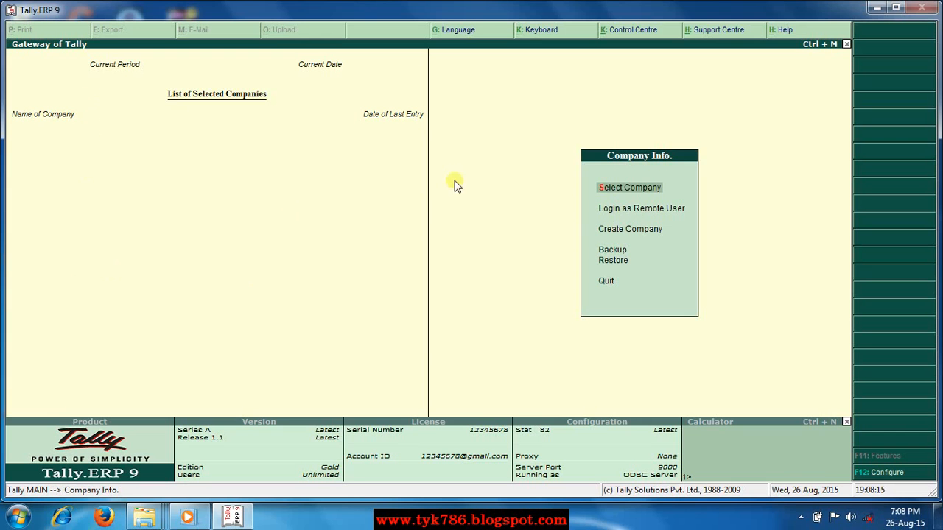
{"action": "left_click", "coordinate": [609, 190]}
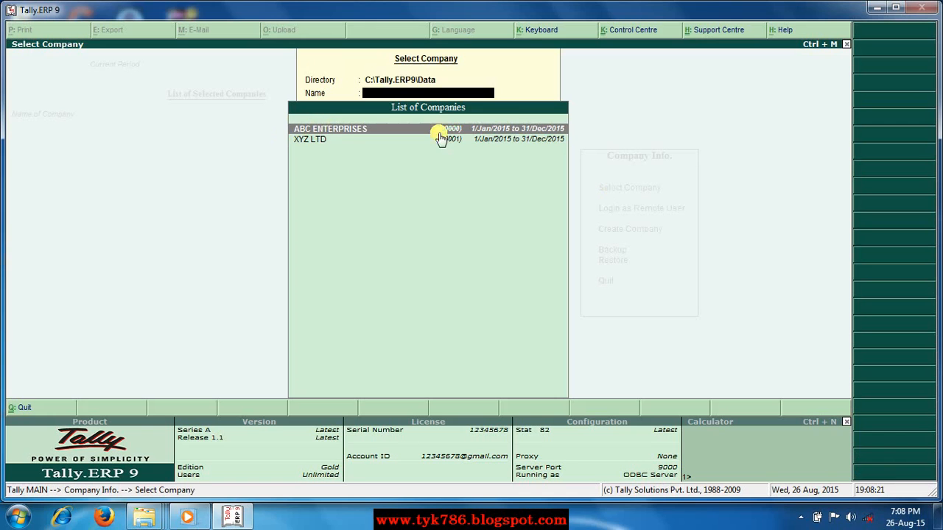
{"action": "left_click", "coordinate": [315, 140]}
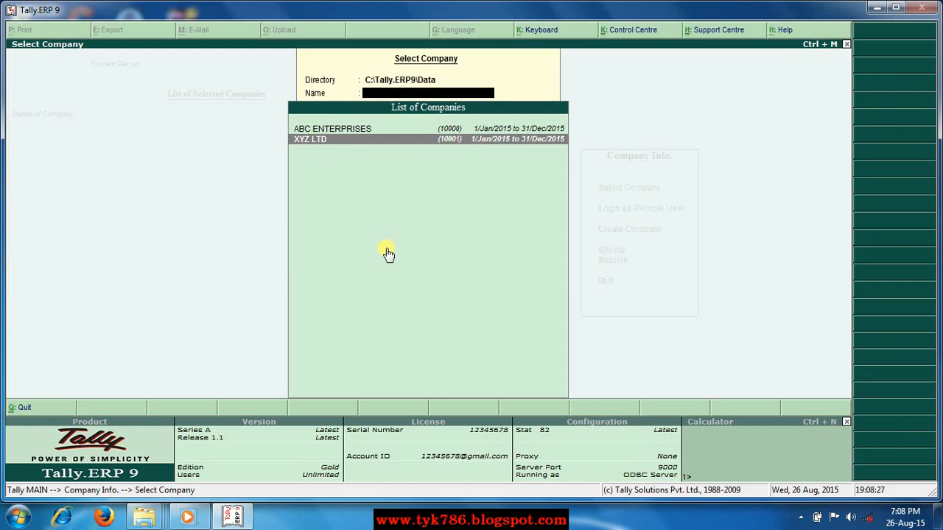
{"action": "key", "text": "Escape"}
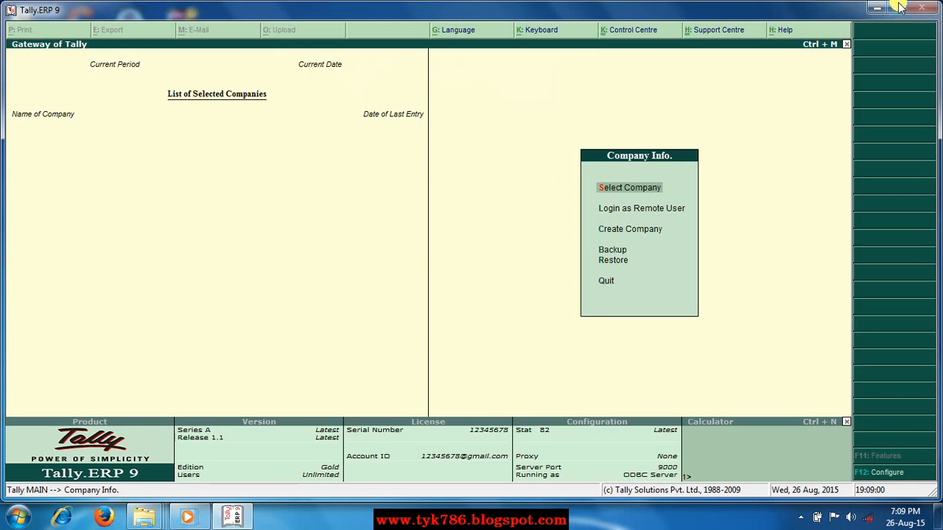
{"action": "left_click", "coordinate": [874, 10]}
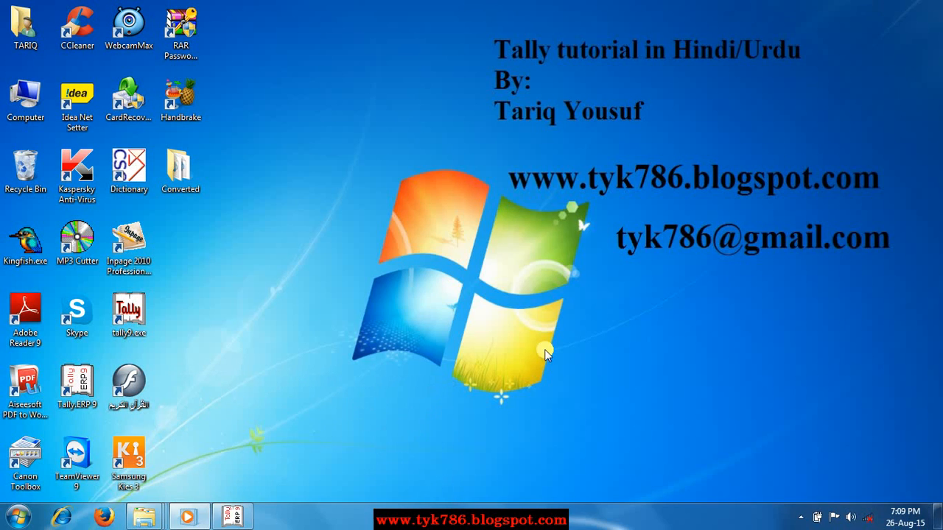